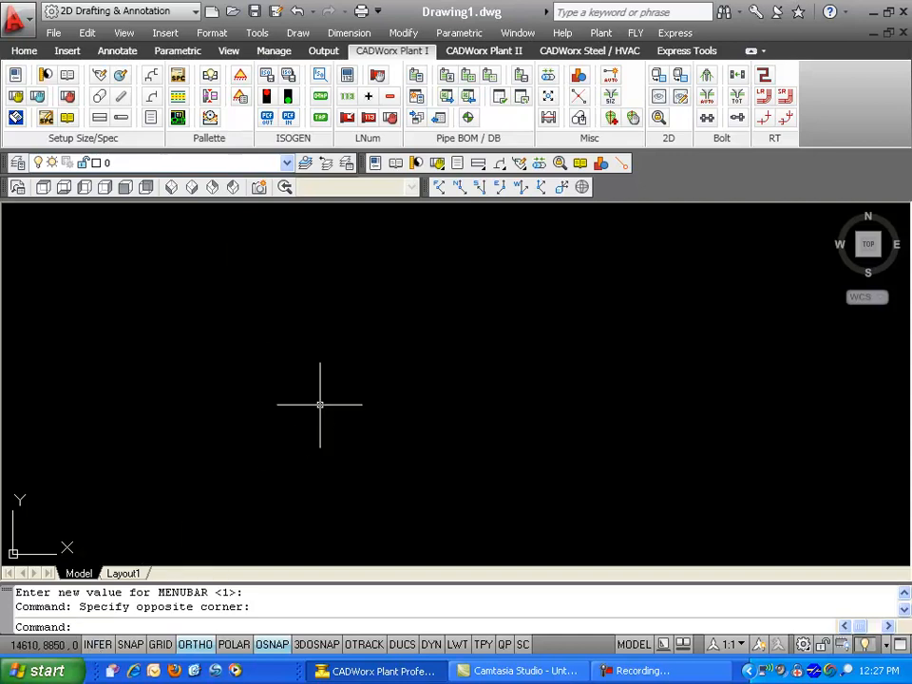
Display the menu bar by setting the MENUBAR variable to 1.
text(menubar)
key(Return)
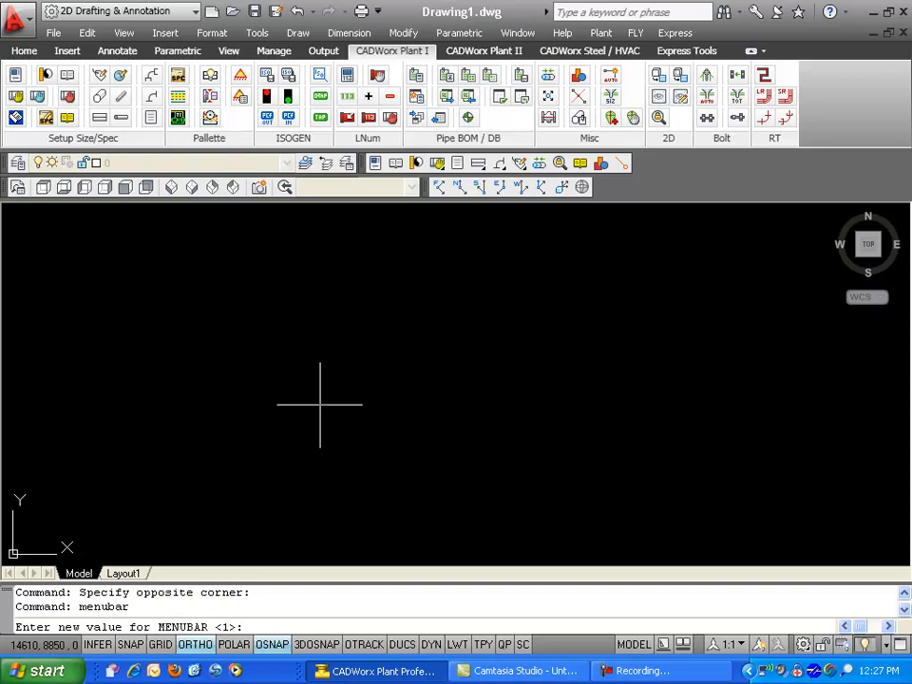
key(Return)
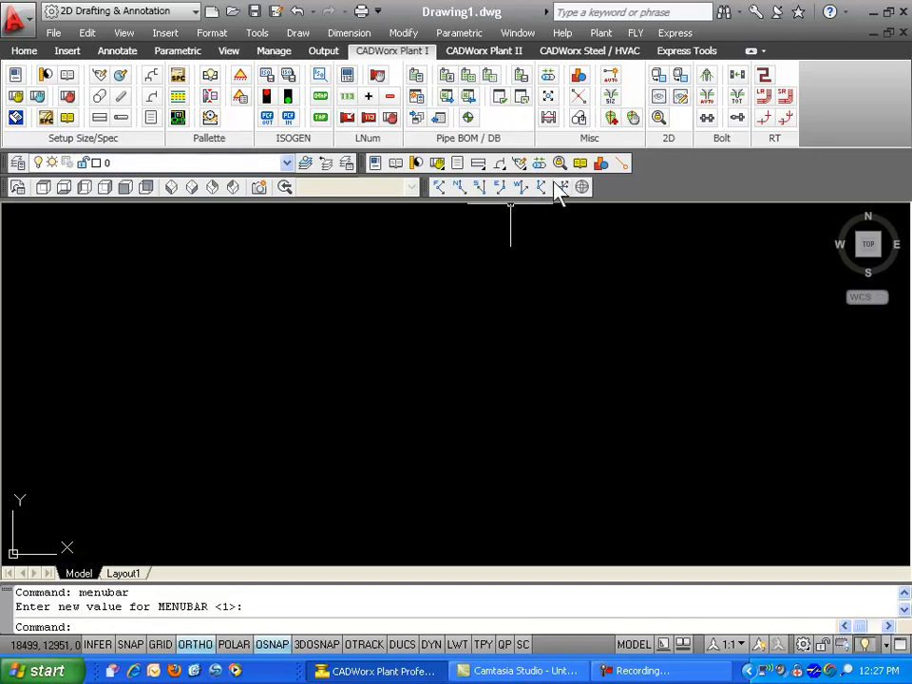
Browse the Plant menu's Utility and Dimension submenus.
click(604, 36)
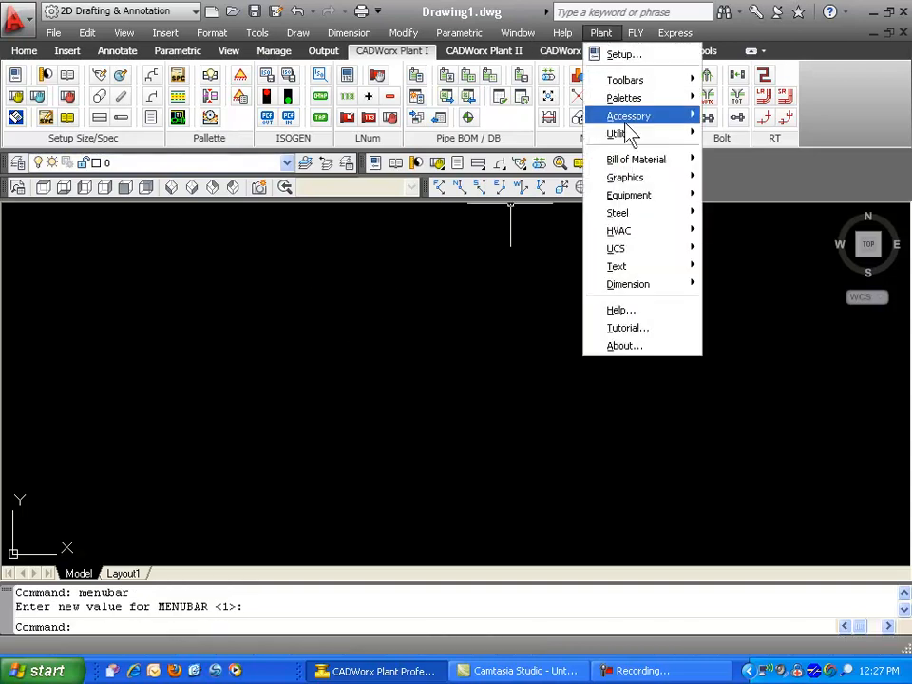
mouse_move(627, 141)
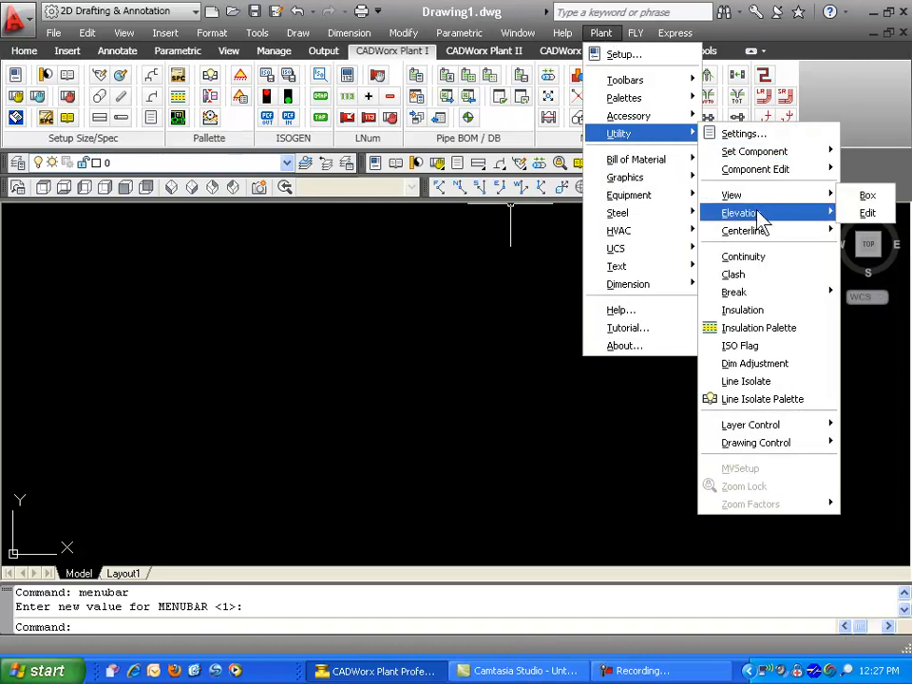
mouse_move(728, 238)
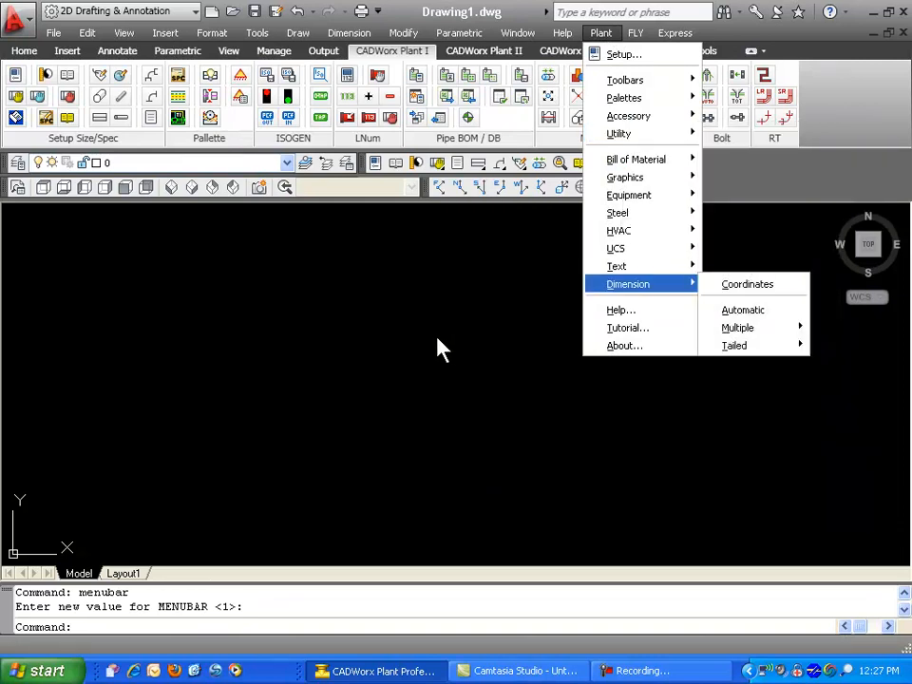
click(394, 332)
click(380, 318)
click(366, 310)
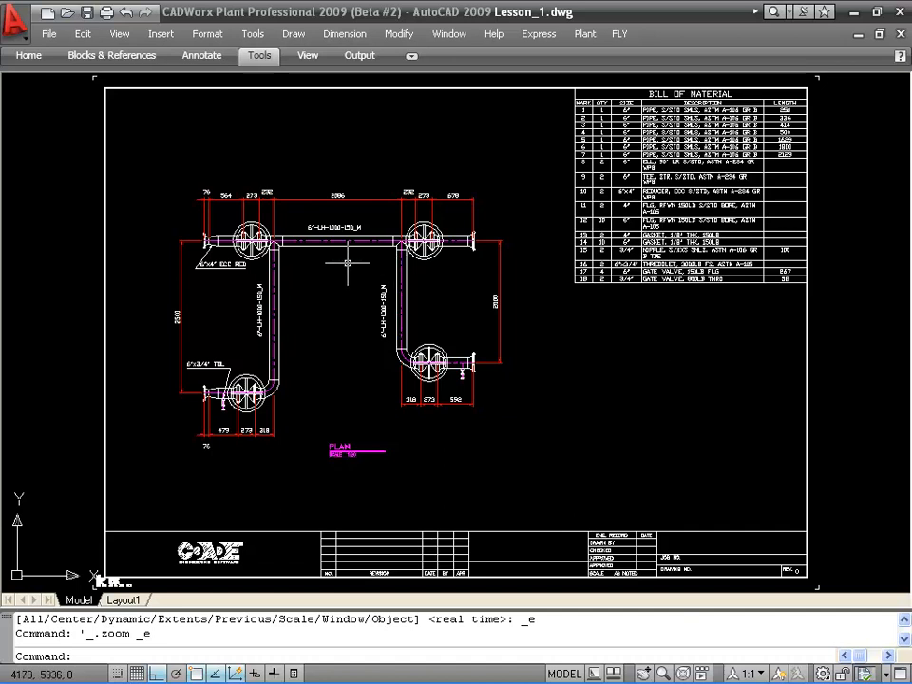
Examine the piping plan and bill of material in the lesson drawing.
scroll(323, 270, up, 3)
mouse_move(358, 316)
middle_down()
mouse_move(368, 326)
mouse_move(415, 315)
middle_up()
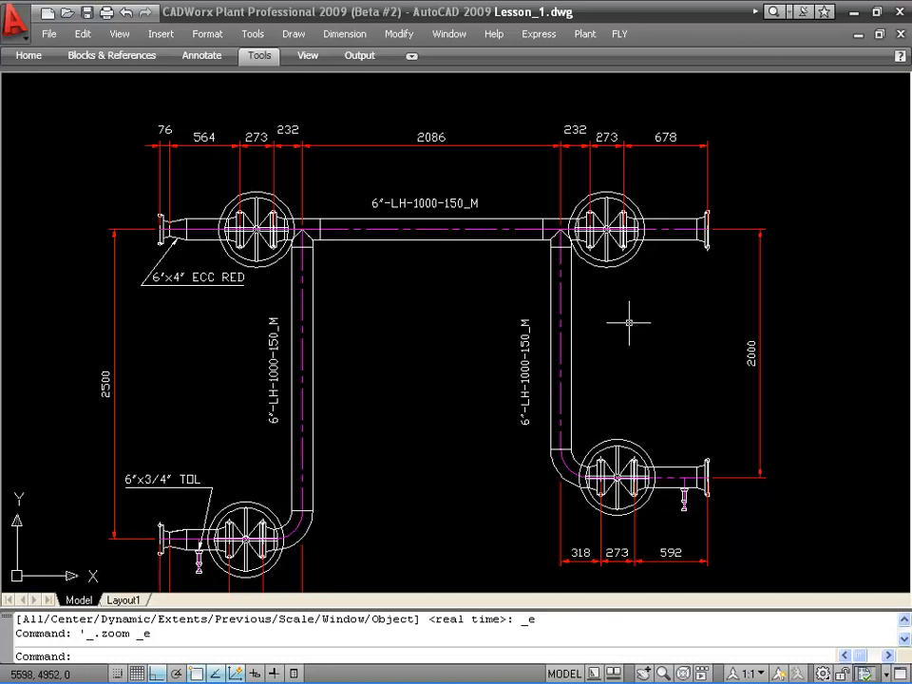
scroll(651, 319, down, 2)
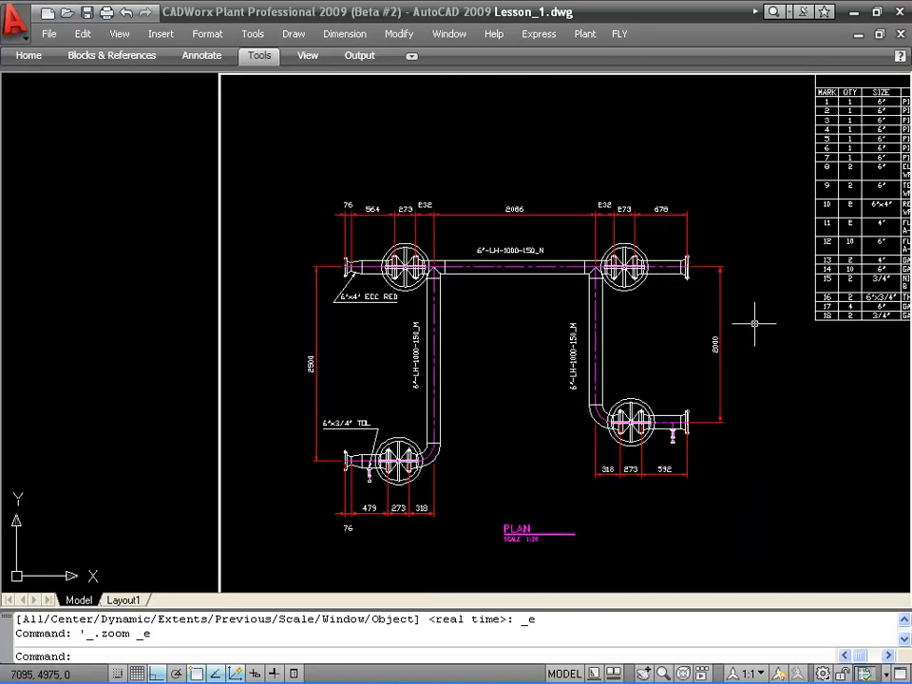
middle_drag(723, 346, 423, 477)
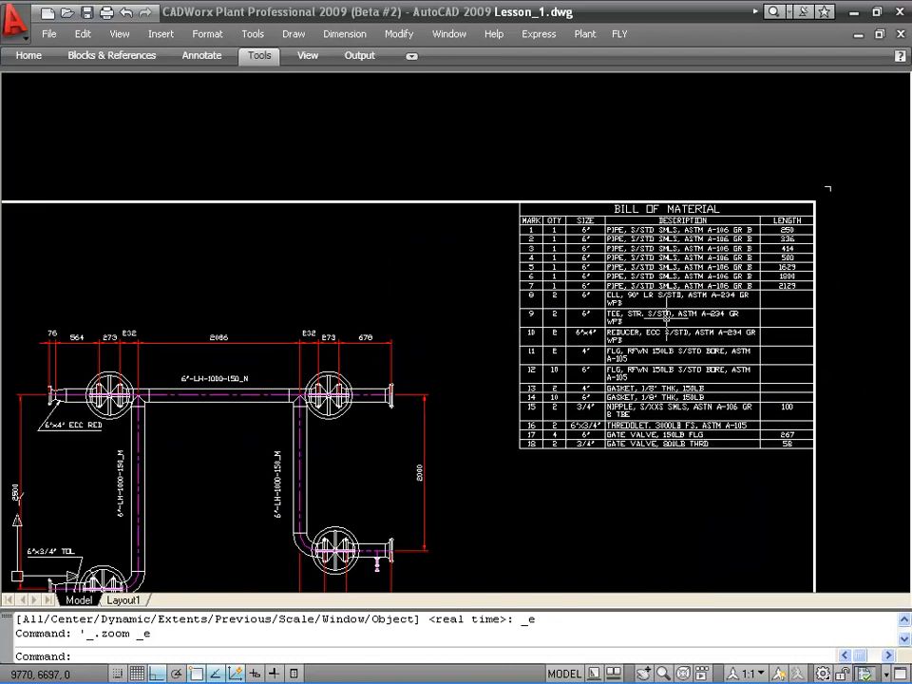
mouse_move(477, 492)
middle_down()
mouse_move(617, 331)
mouse_move(579, 314)
middle_up()
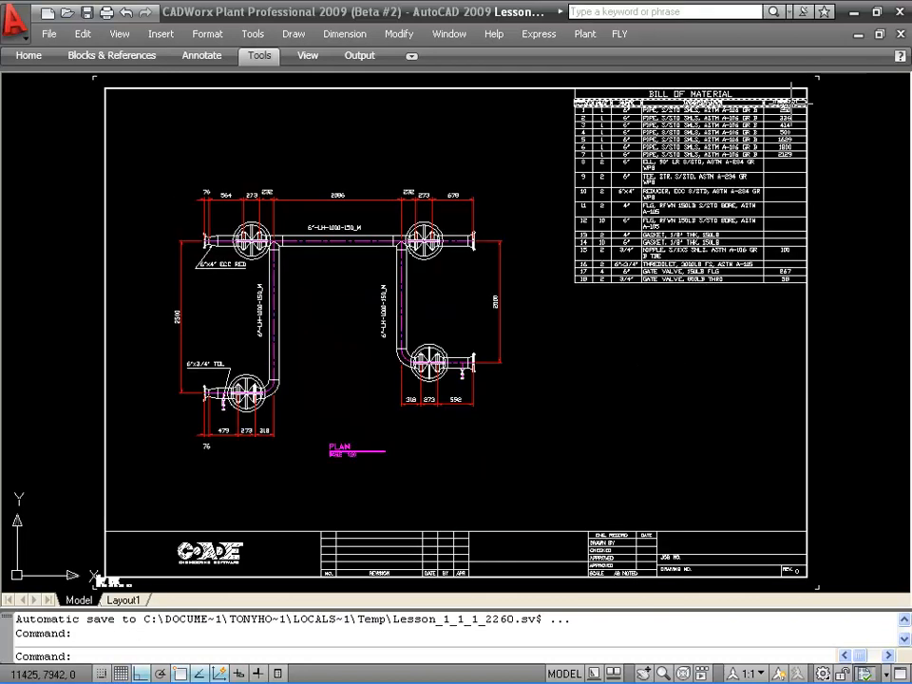
Close the lesson drawing without saving and start a new drawing from the Metric.dwt template.
key(Escape)
key(Escape)
click(899, 36)
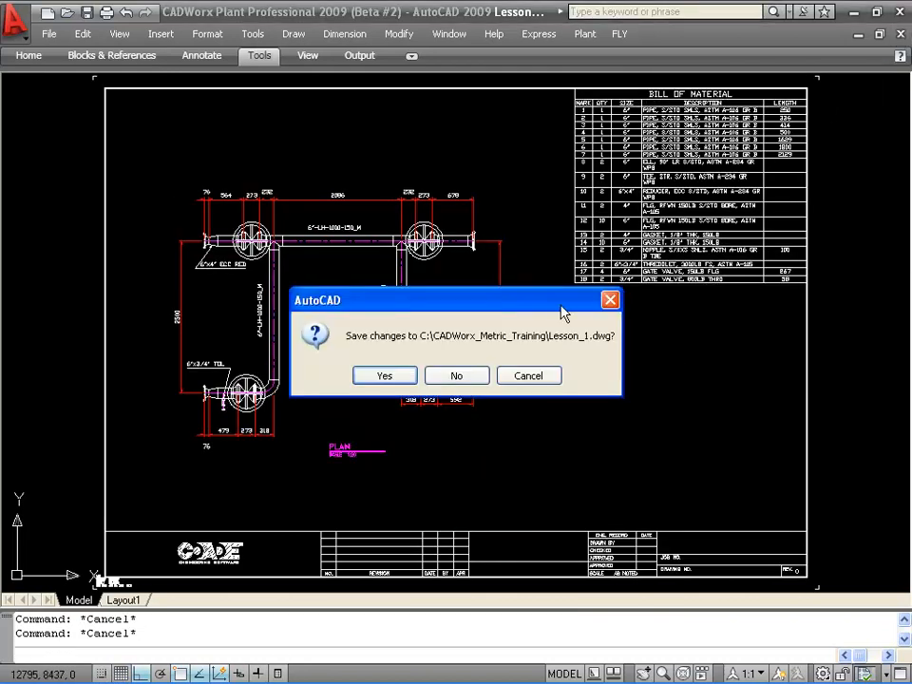
click(444, 376)
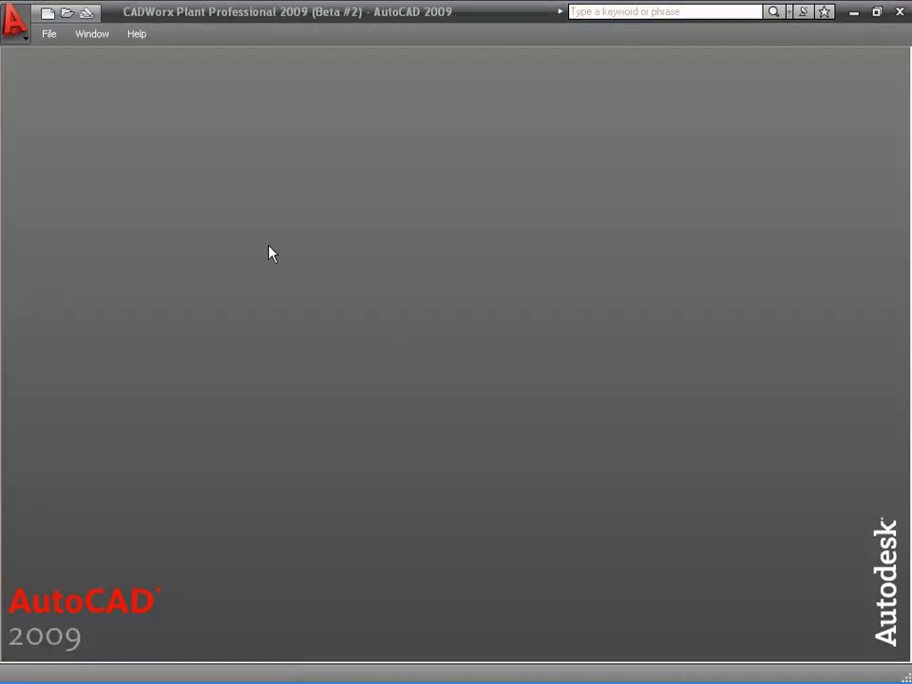
click(46, 16)
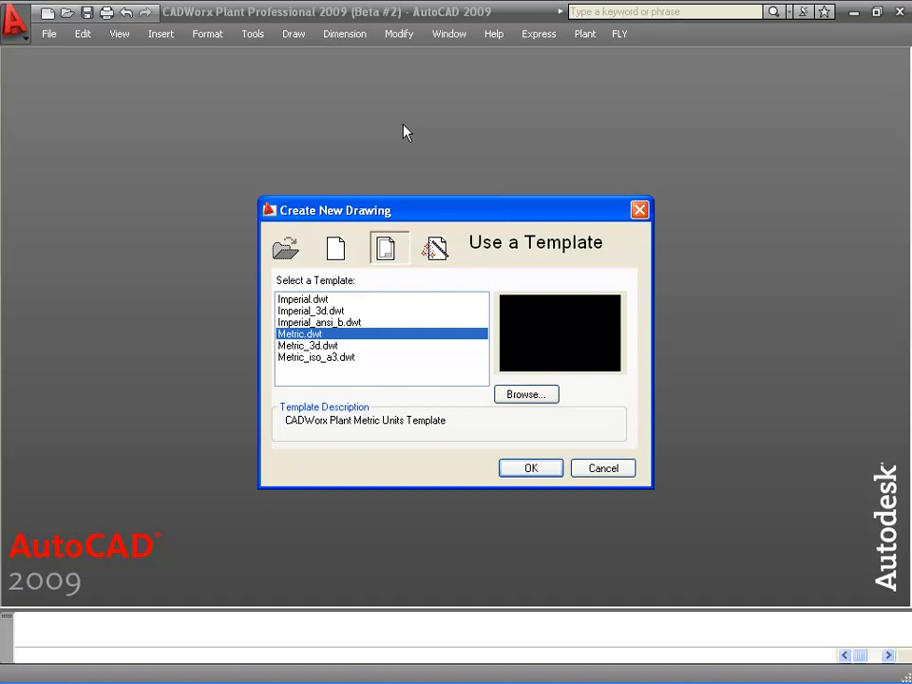
click(520, 470)
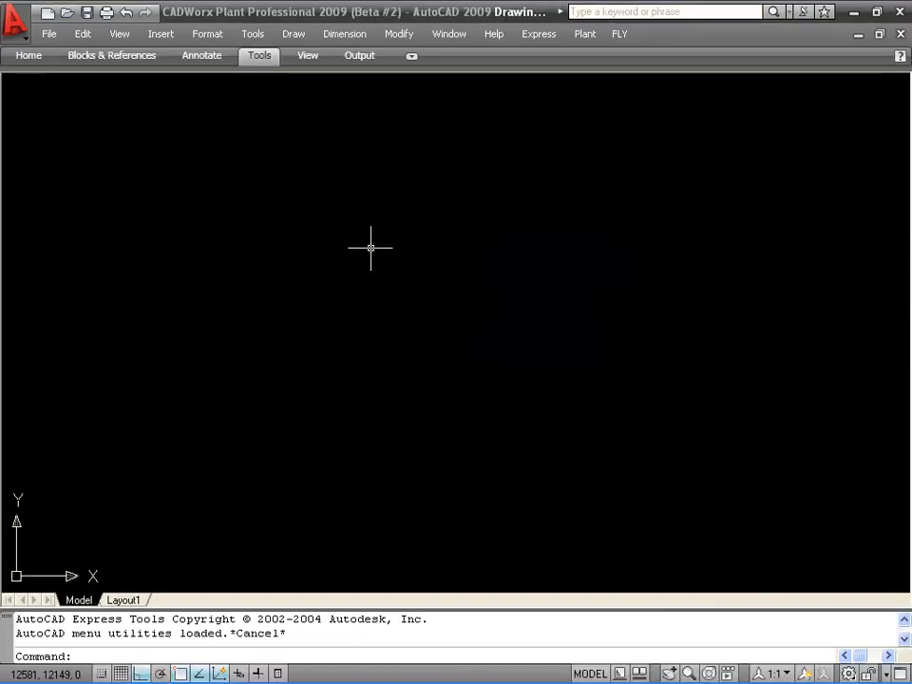
In Plant Setup, set the main size to 4" and the reduction size to 6".
click(586, 35)
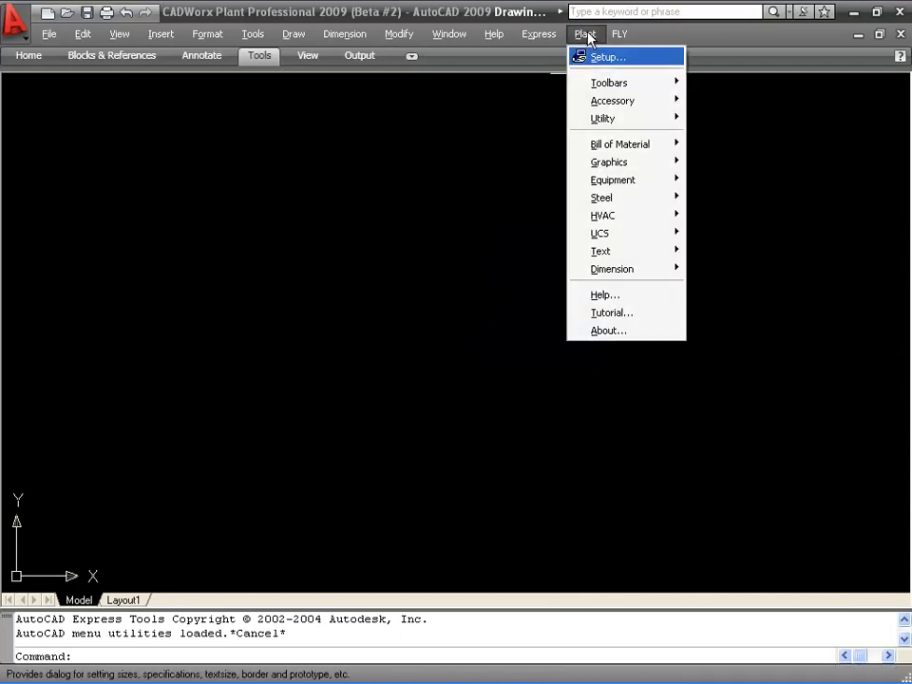
click(608, 58)
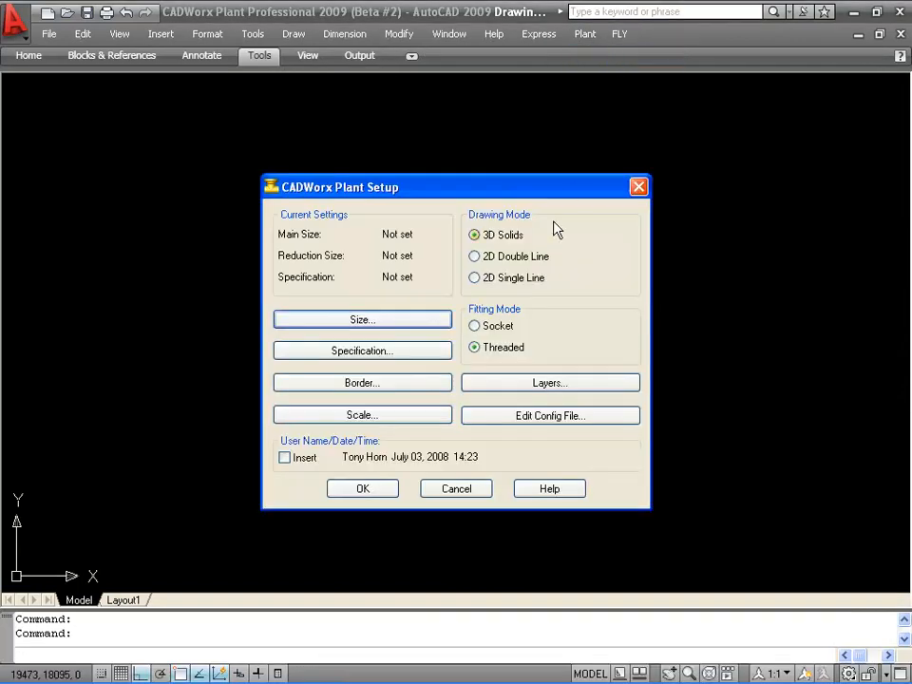
click(344, 321)
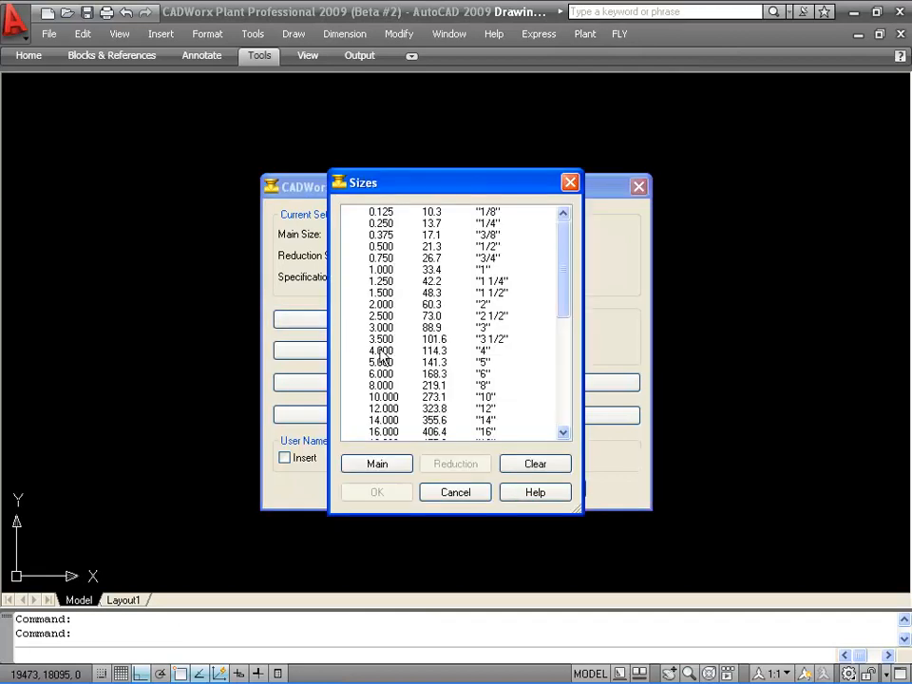
click(356, 350)
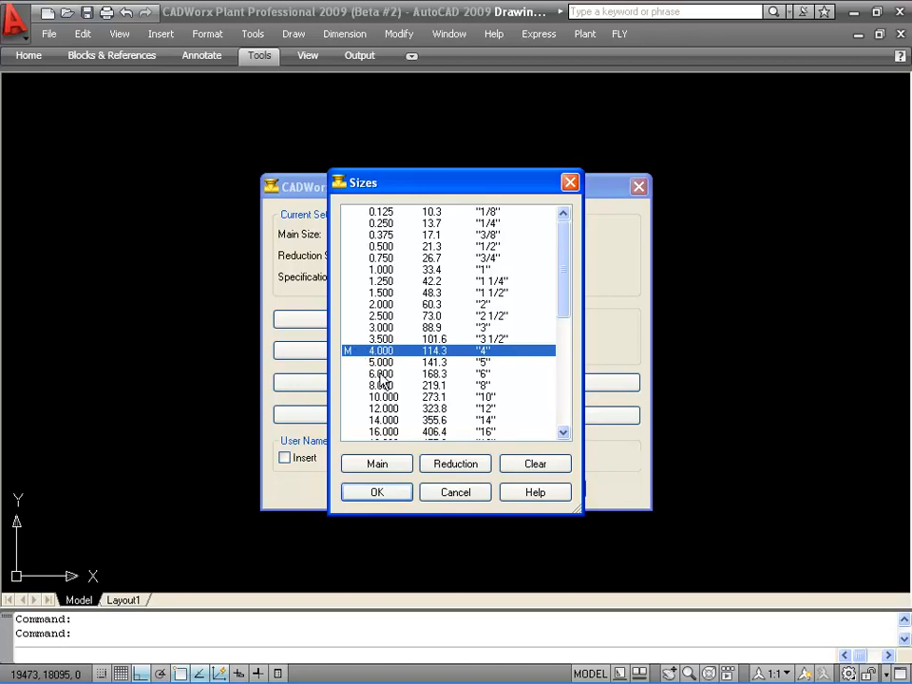
click(380, 376)
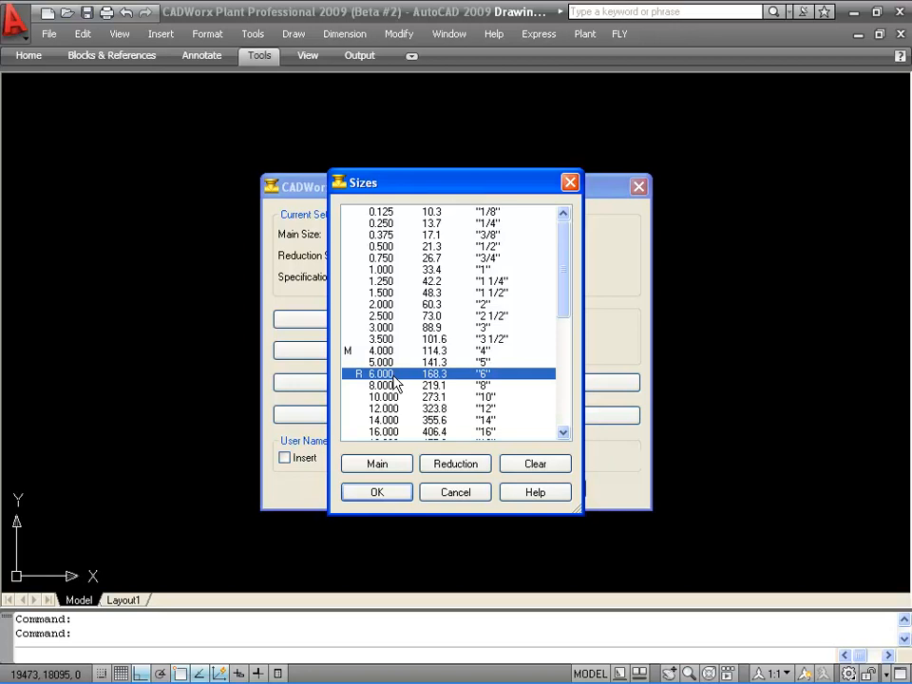
click(376, 491)
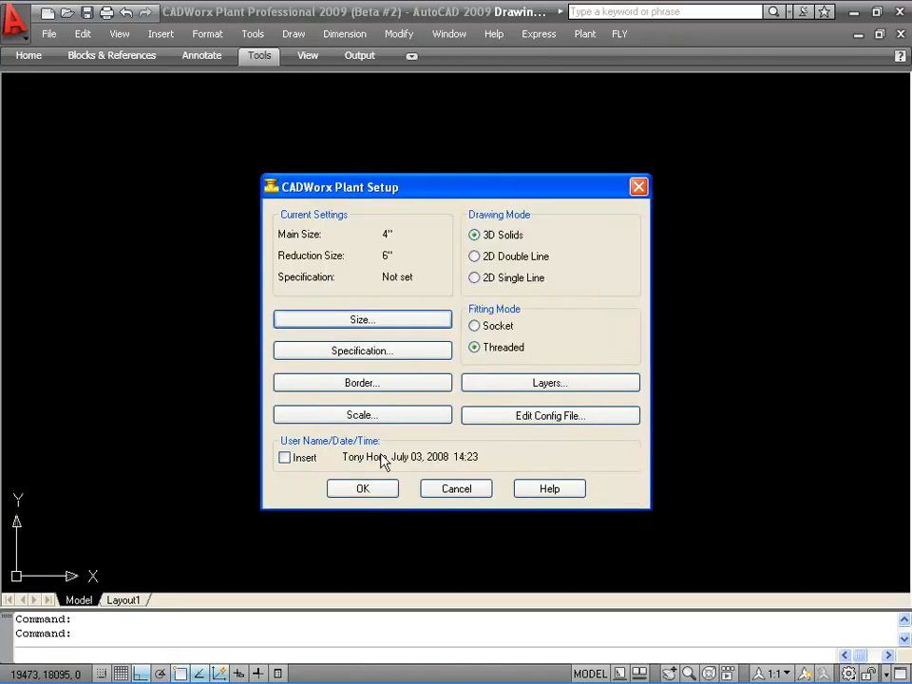
Set the piping specification to 150_M.spc.
click(385, 353)
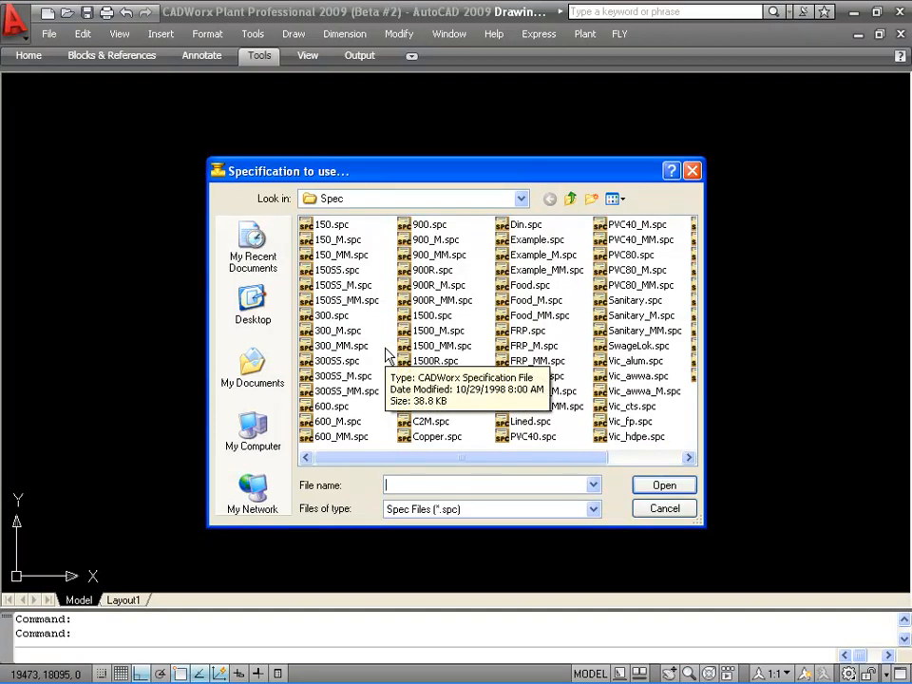
click(334, 241)
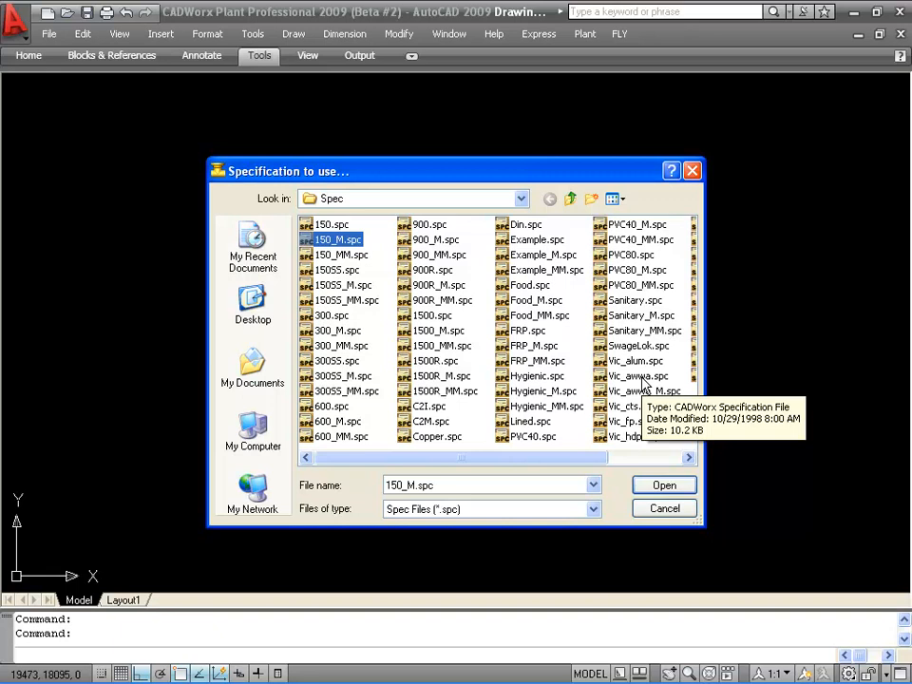
click(665, 486)
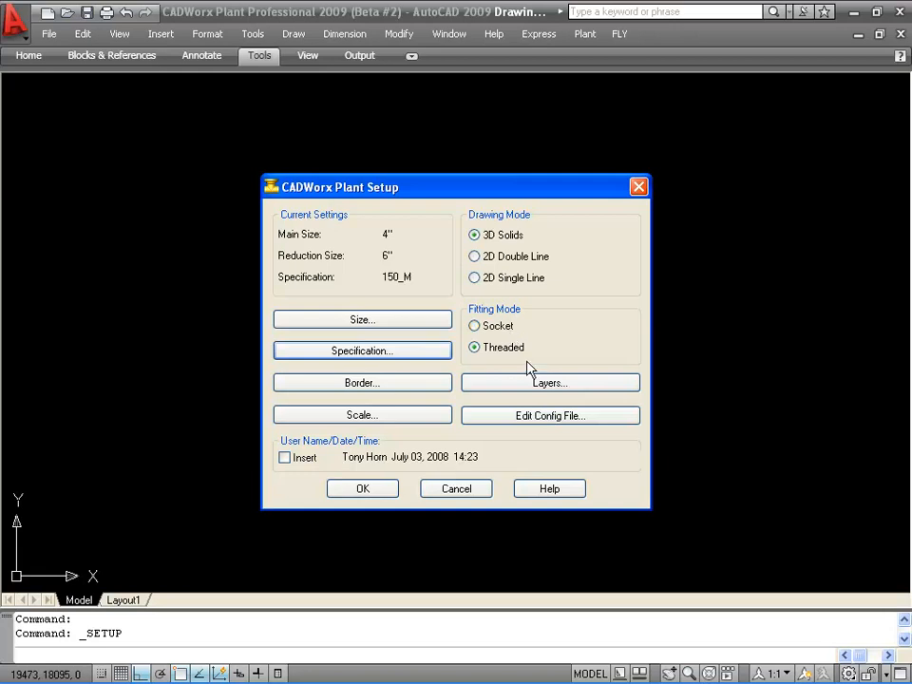
Review the plant layer list in Layer Control and cancel it.
click(517, 392)
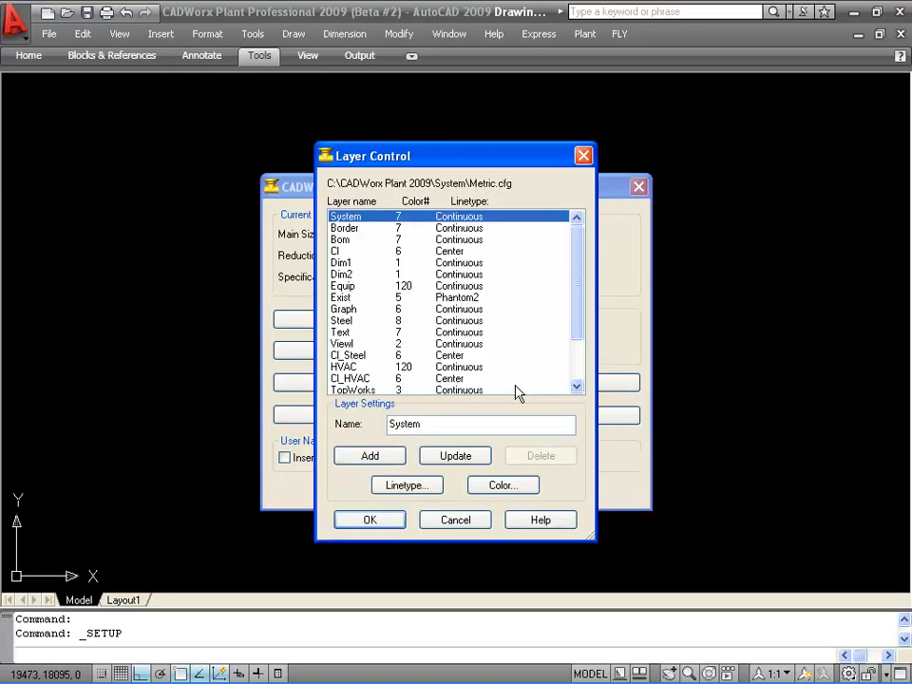
mouse_move(581, 289)
mouse_down()
mouse_move(581, 361)
mouse_move(579, 271)
mouse_up()
click(455, 524)
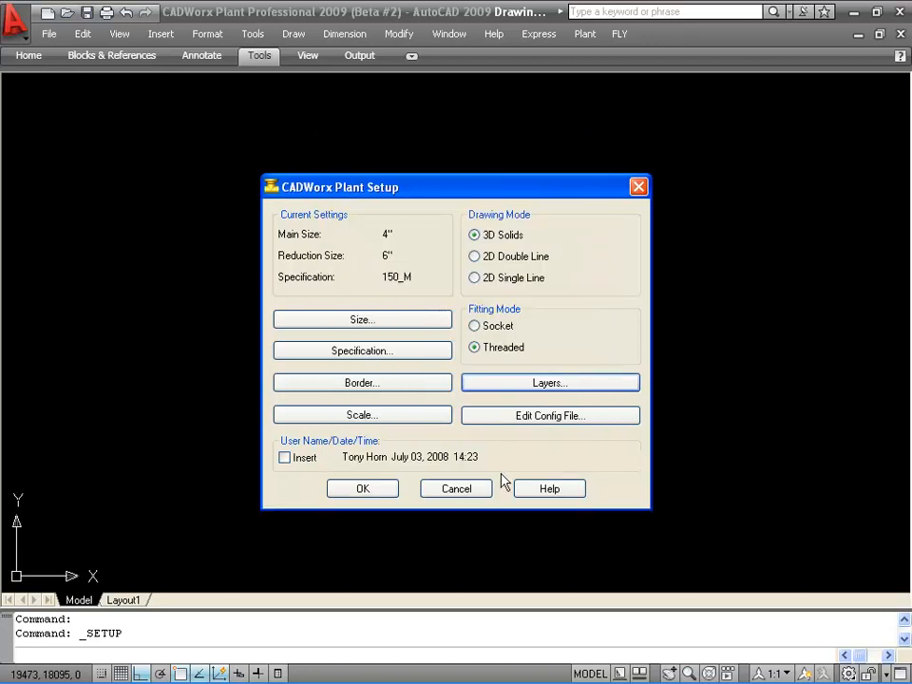
Inspect the configuration file entries, including the tool tip data settings, and cancel without saving.
click(511, 418)
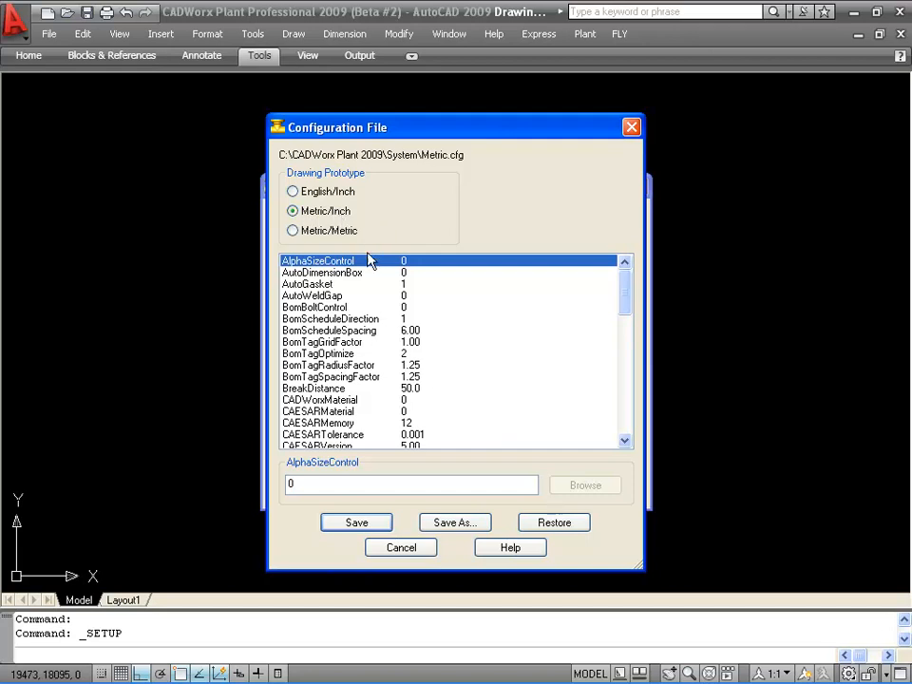
click(345, 296)
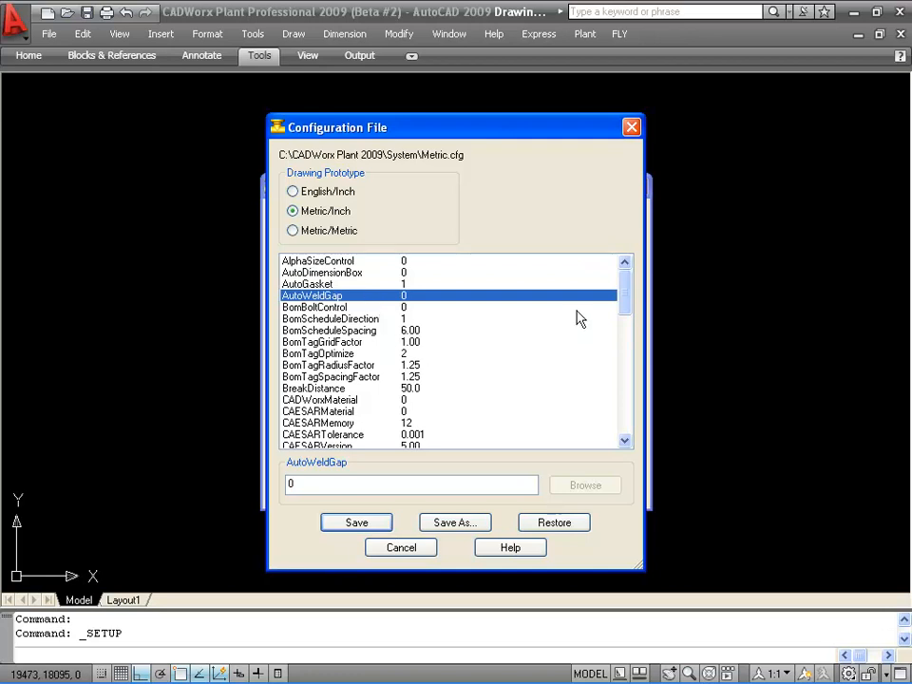
drag(629, 291, 604, 369)
click(353, 402)
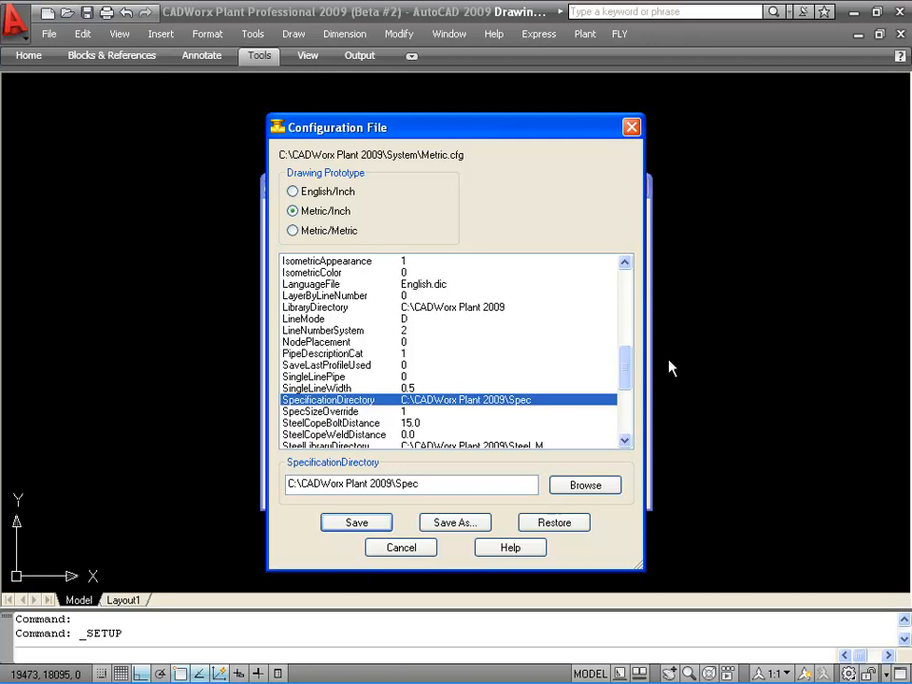
drag(624, 372, 627, 411)
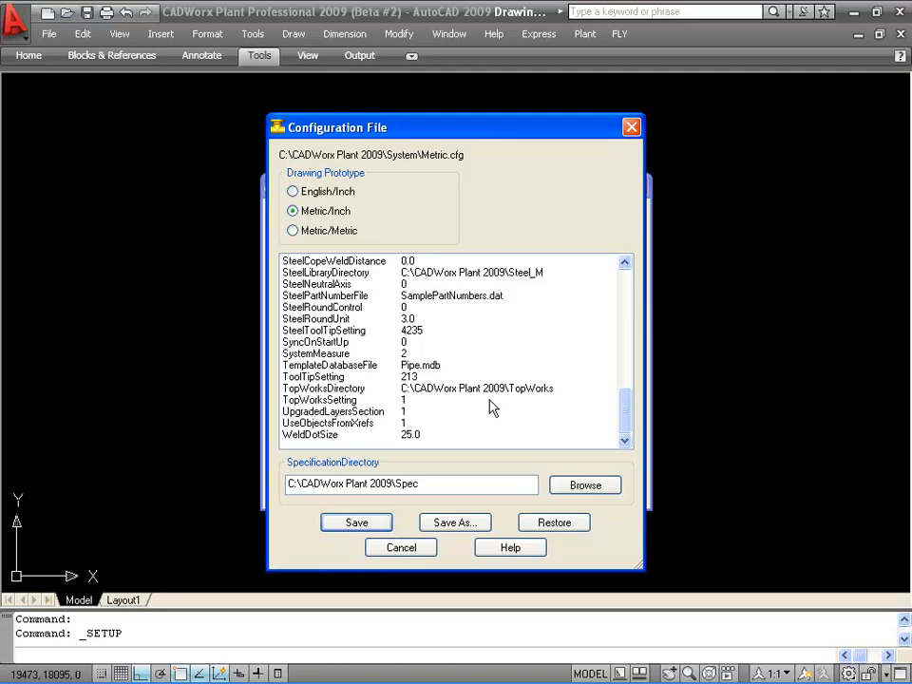
click(327, 379)
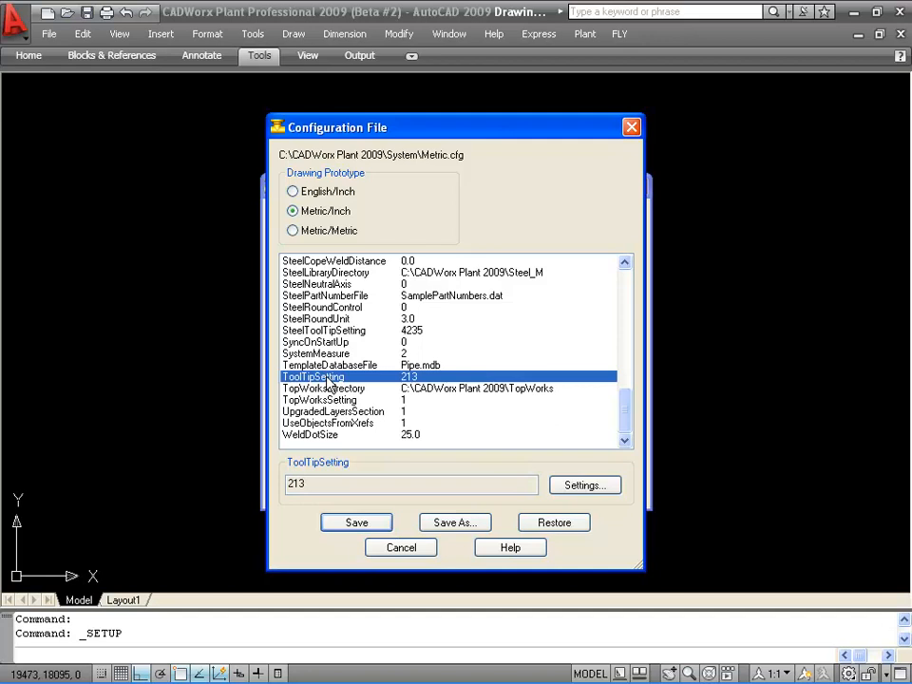
click(577, 487)
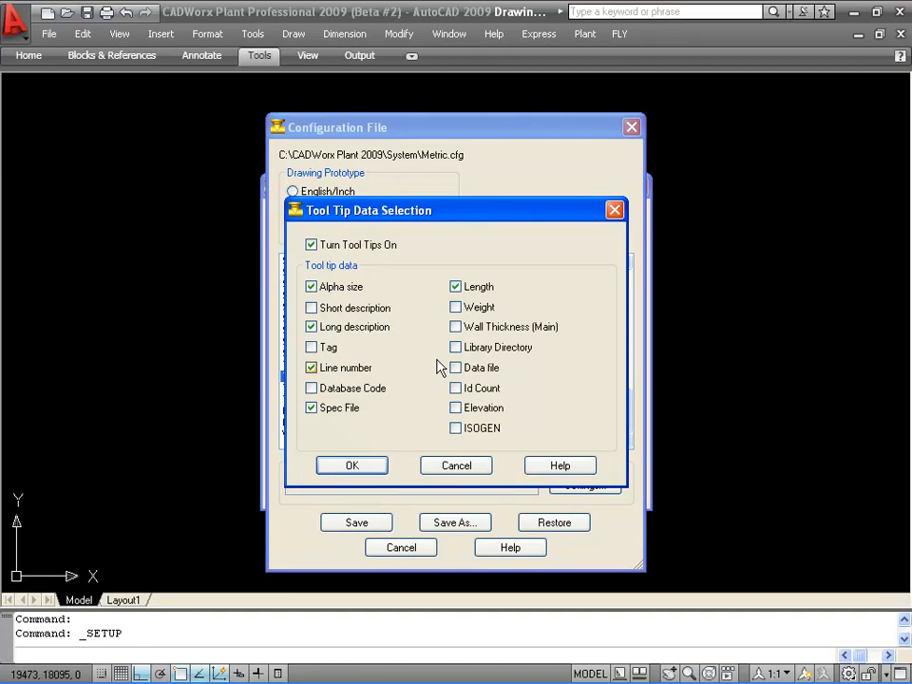
click(465, 467)
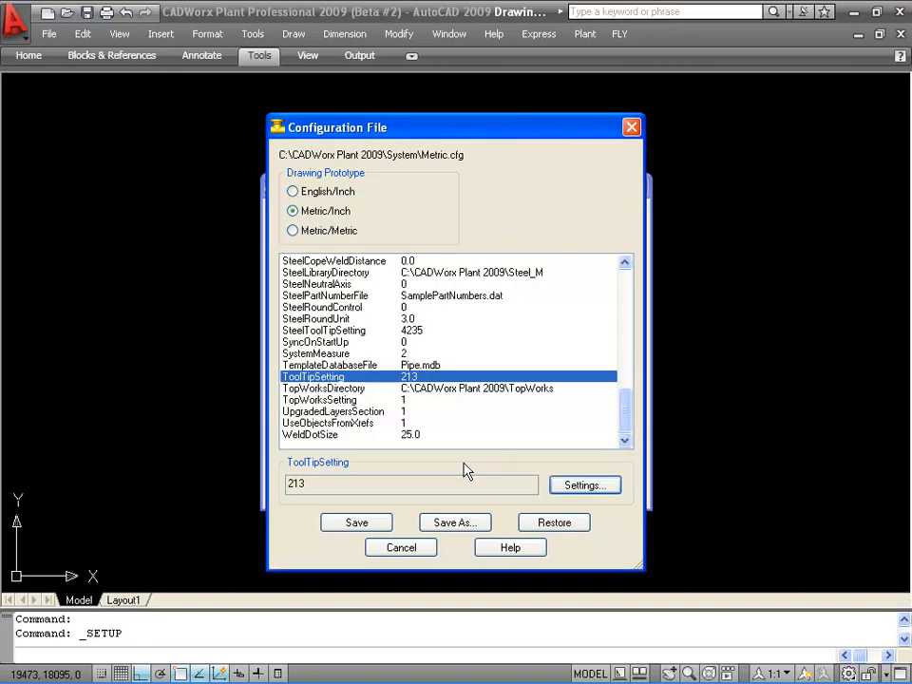
click(403, 548)
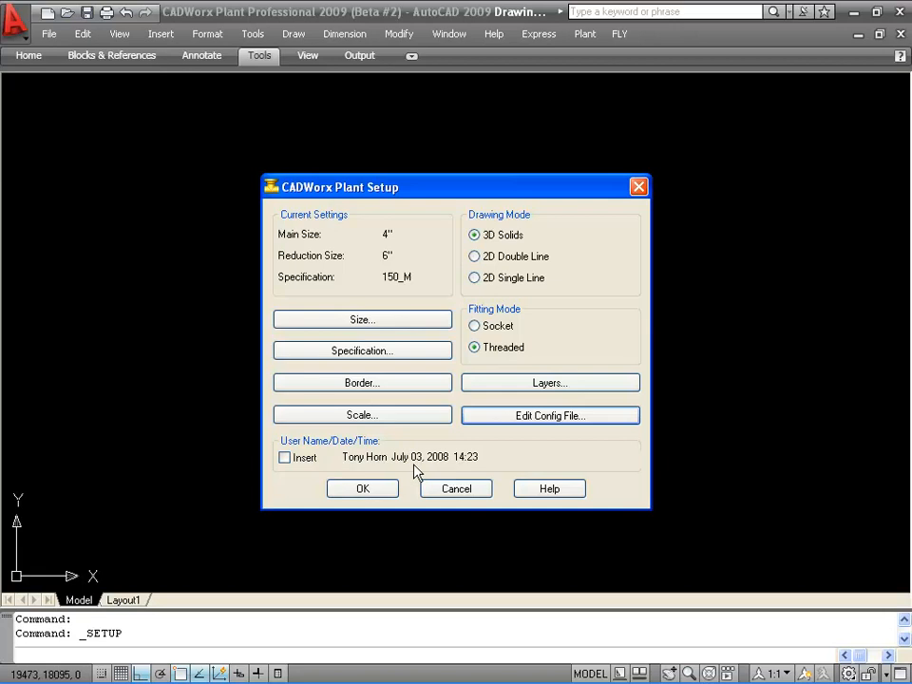
Set the drawing scale to 1:20.
click(373, 420)
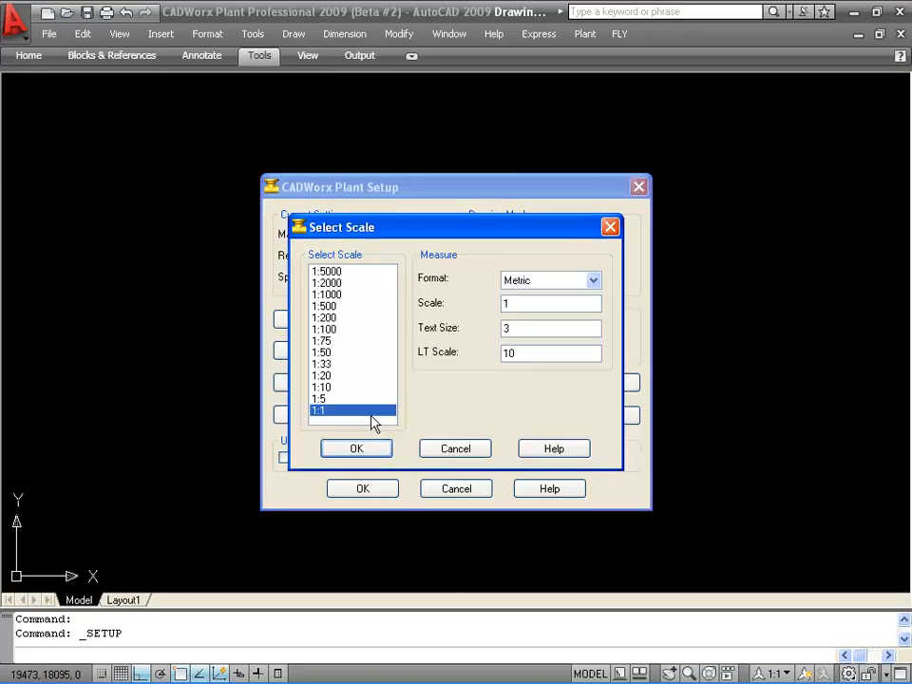
click(322, 375)
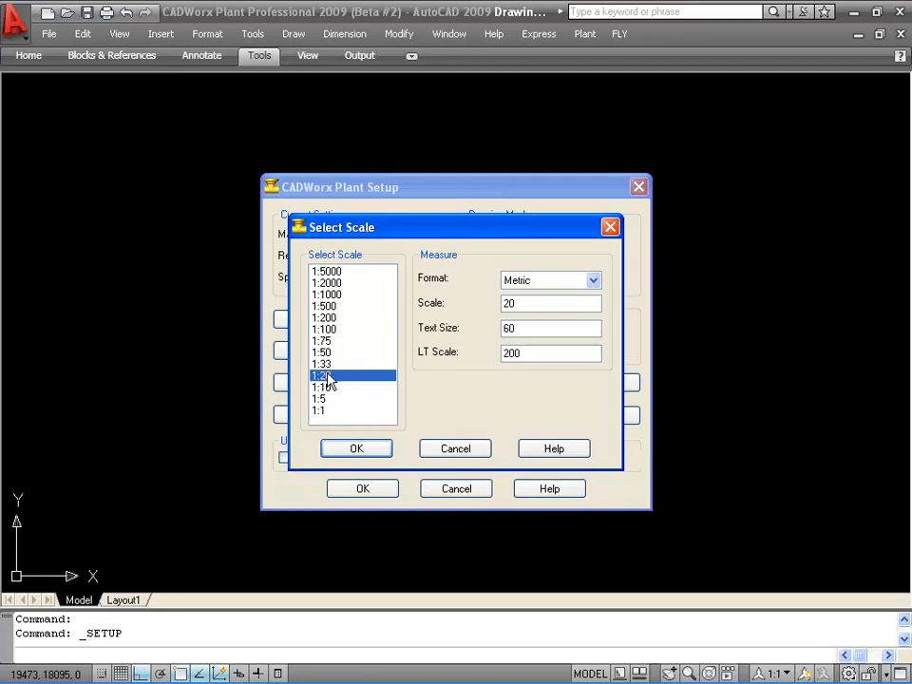
click(356, 449)
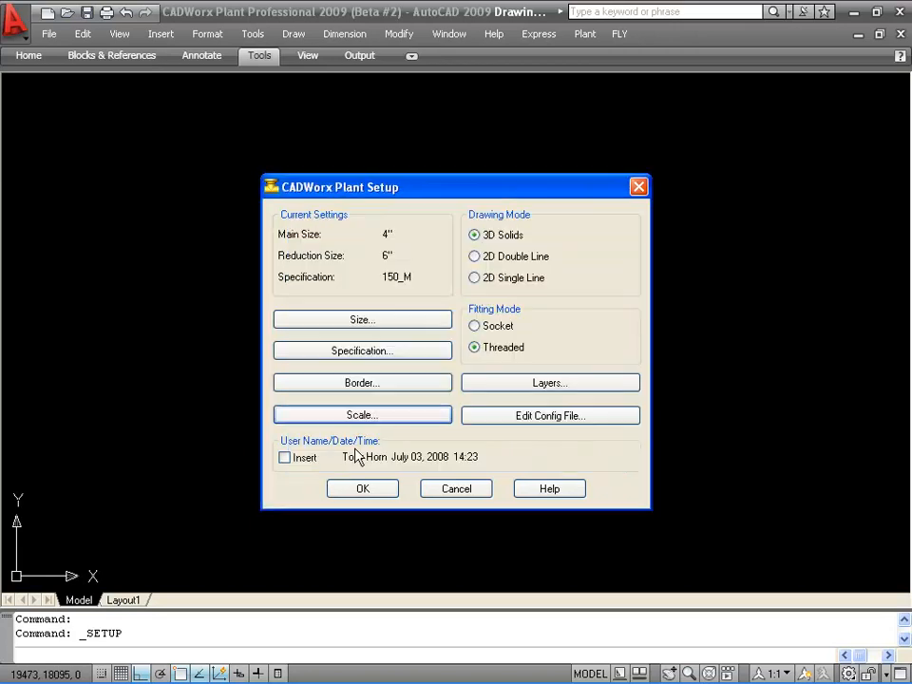
Choose the predefined 594x420 (ISO-A2) border for the drawing.
click(382, 386)
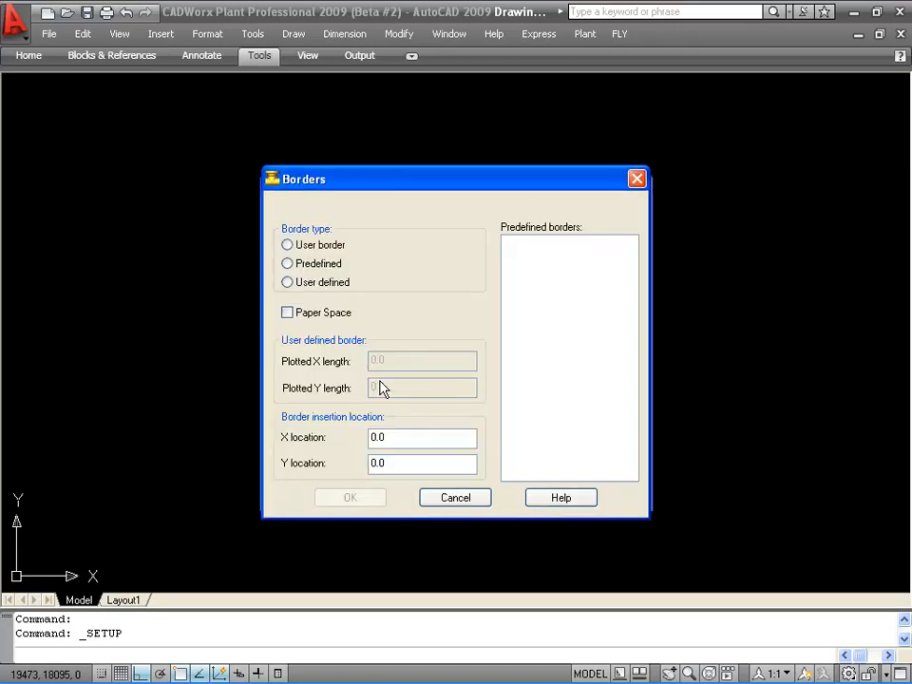
click(314, 252)
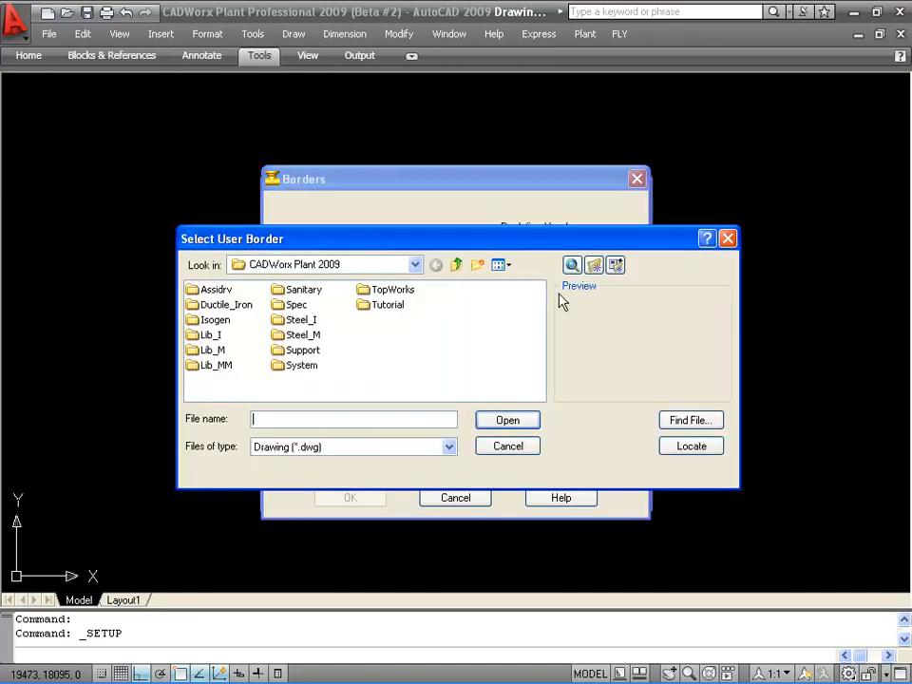
click(510, 447)
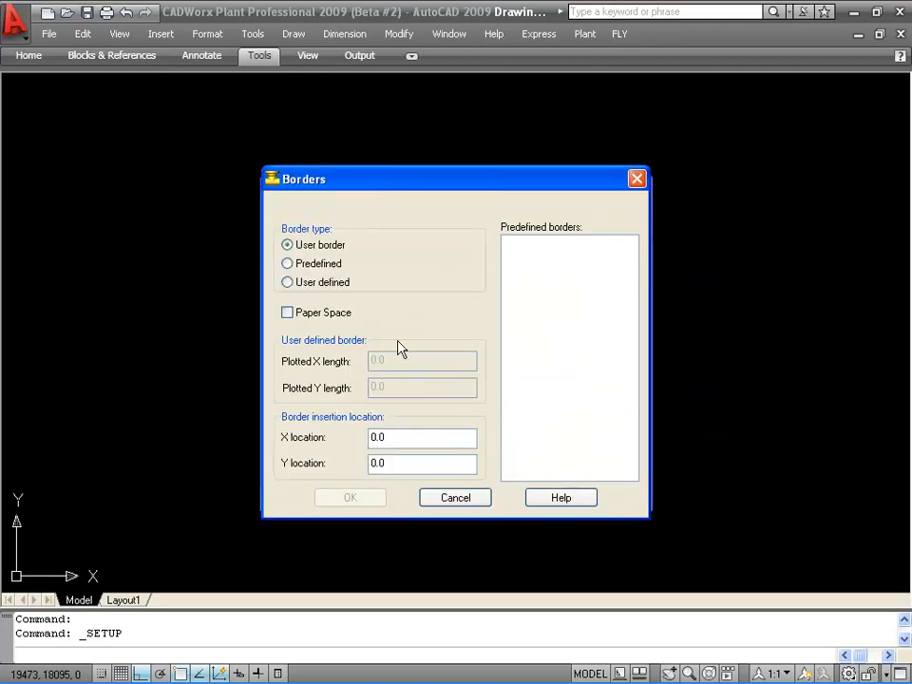
click(313, 266)
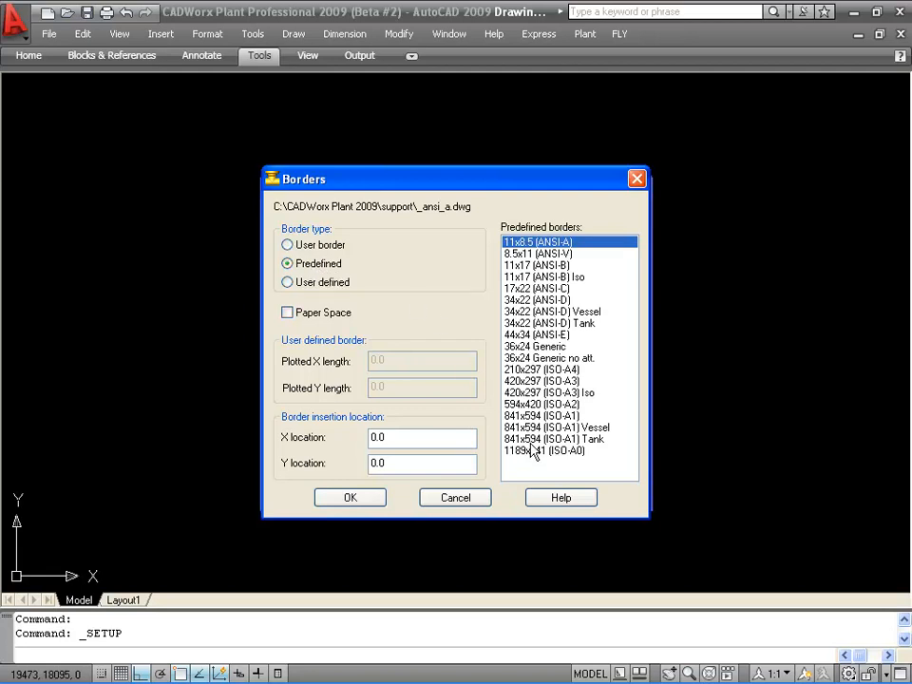
click(528, 404)
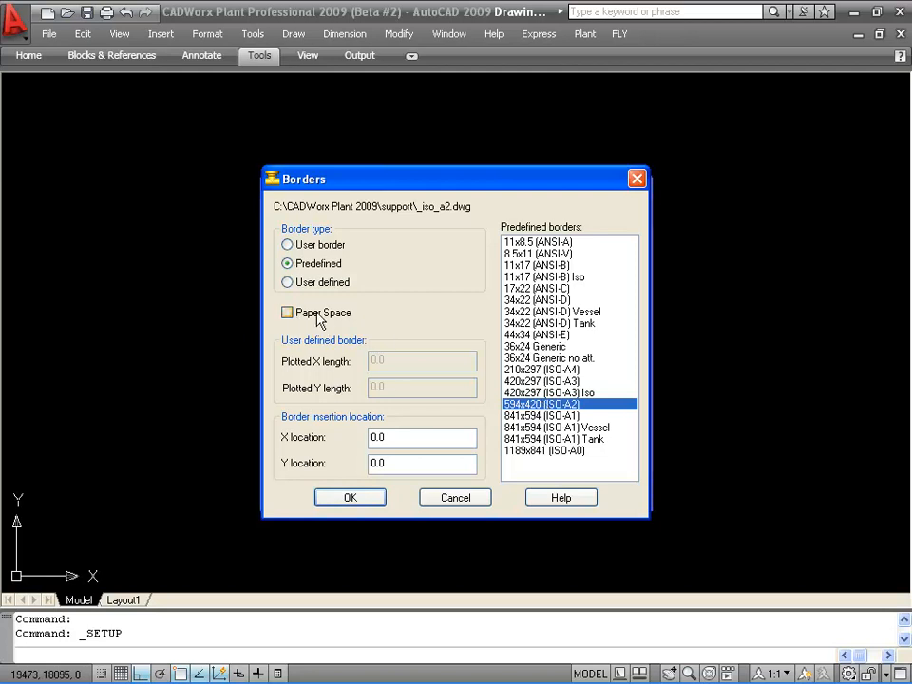
click(350, 499)
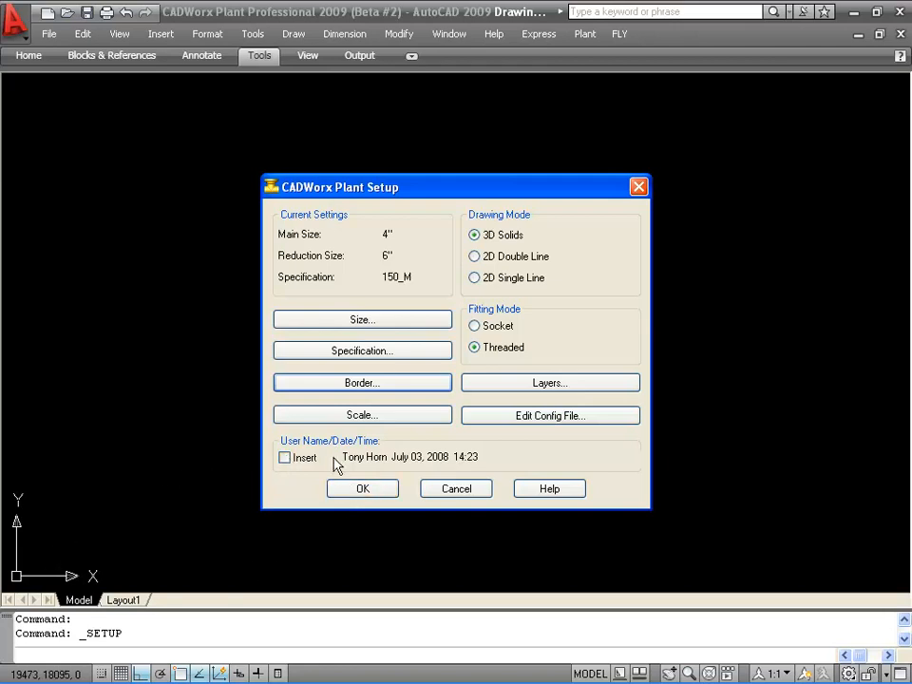
Turn on the user name and date insert, close Plant Setup, and accept the border's title block attributes blank.
click(284, 458)
click(371, 489)
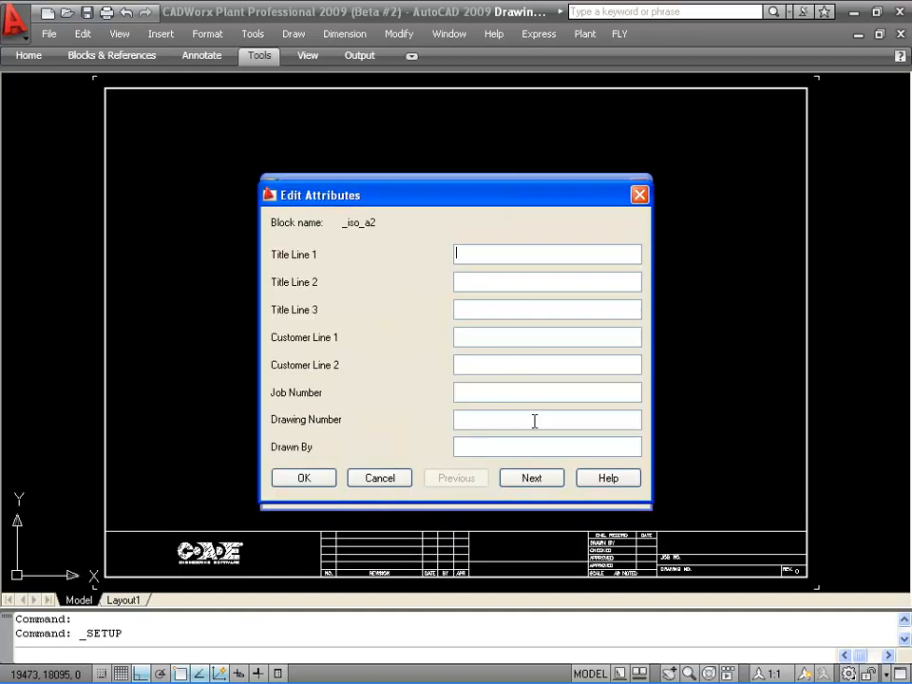
click(304, 478)
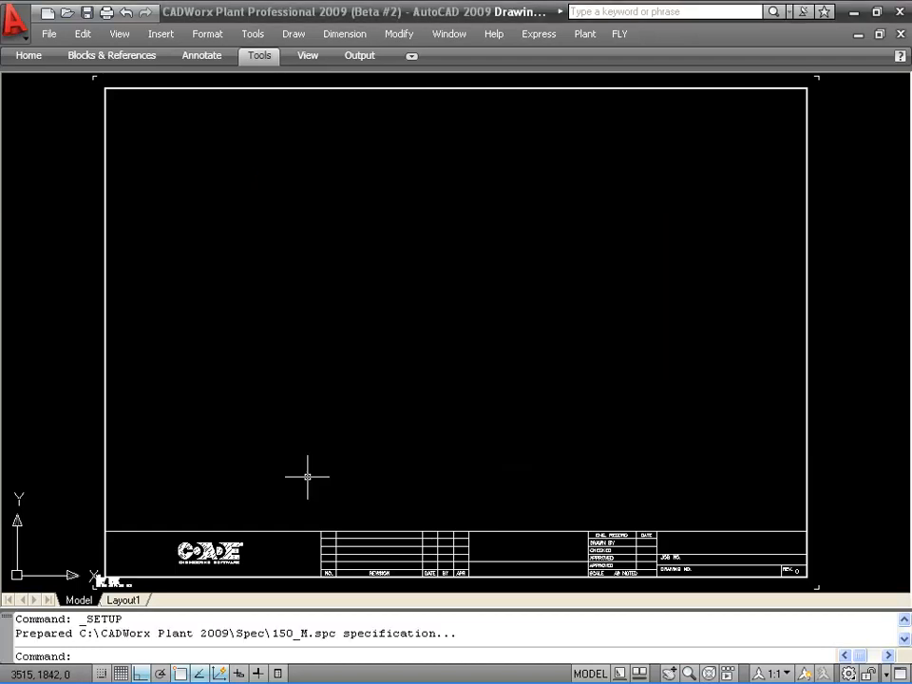
Open the Spec View palette with the SPECVIEW command.
click(323, 401)
click(564, 308)
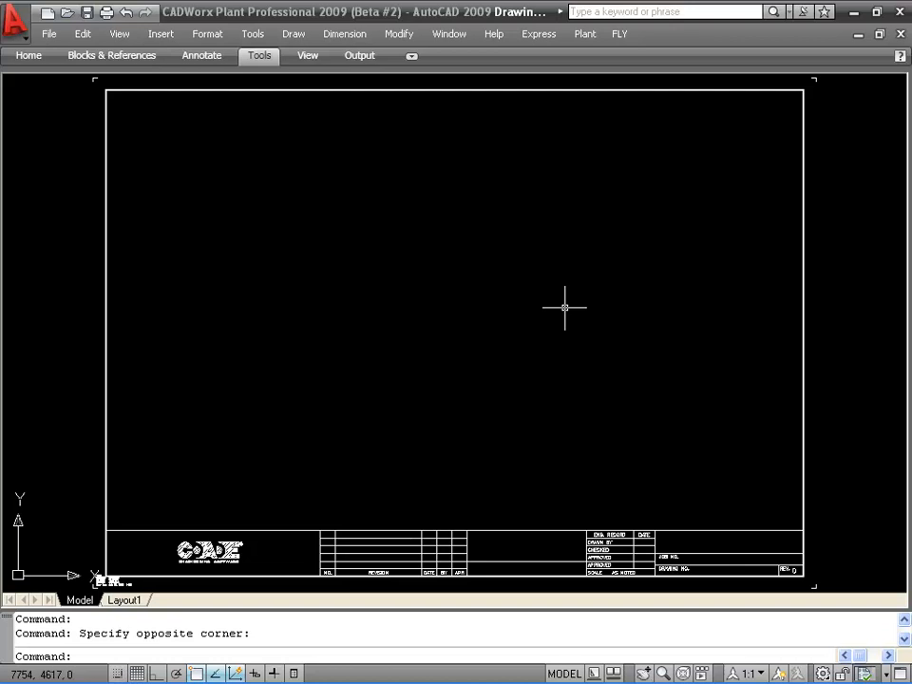
text(SPECVIEW)
key(Return)
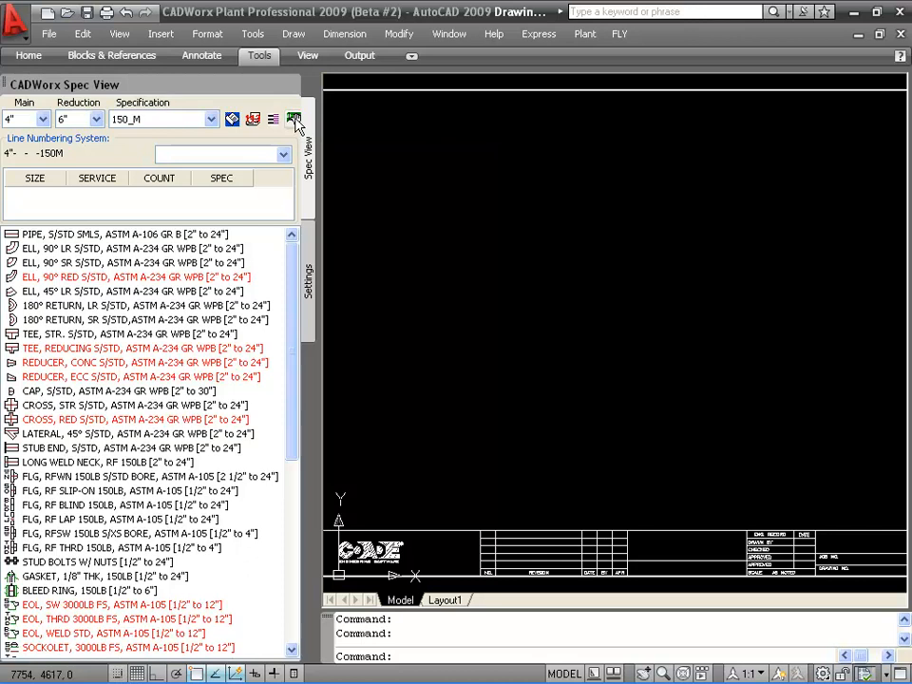
Save the current workspace under the name CADWORX SPECVIEW.
click(377, 188)
click(375, 216)
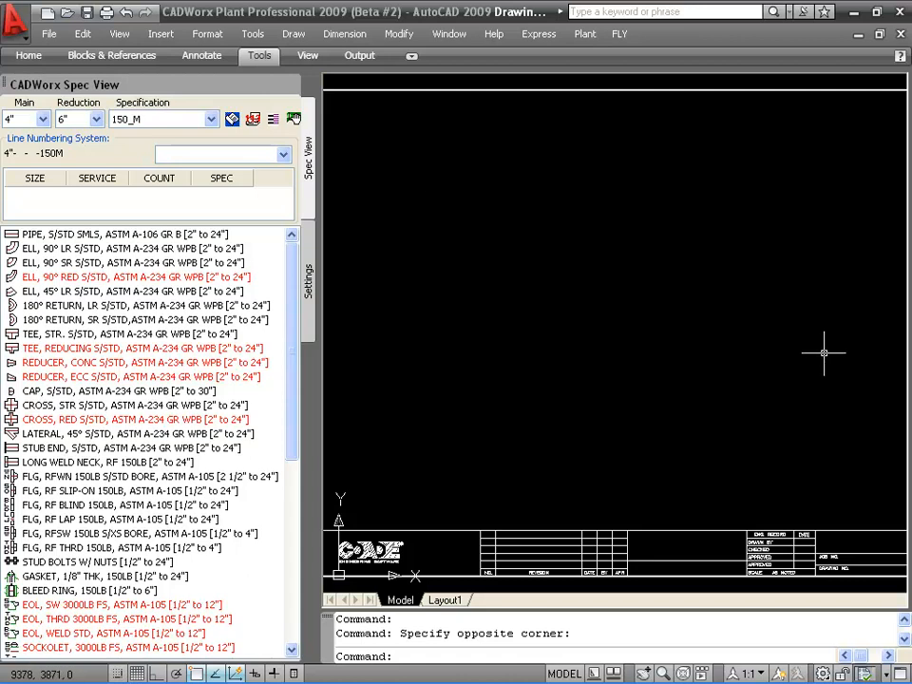
click(822, 672)
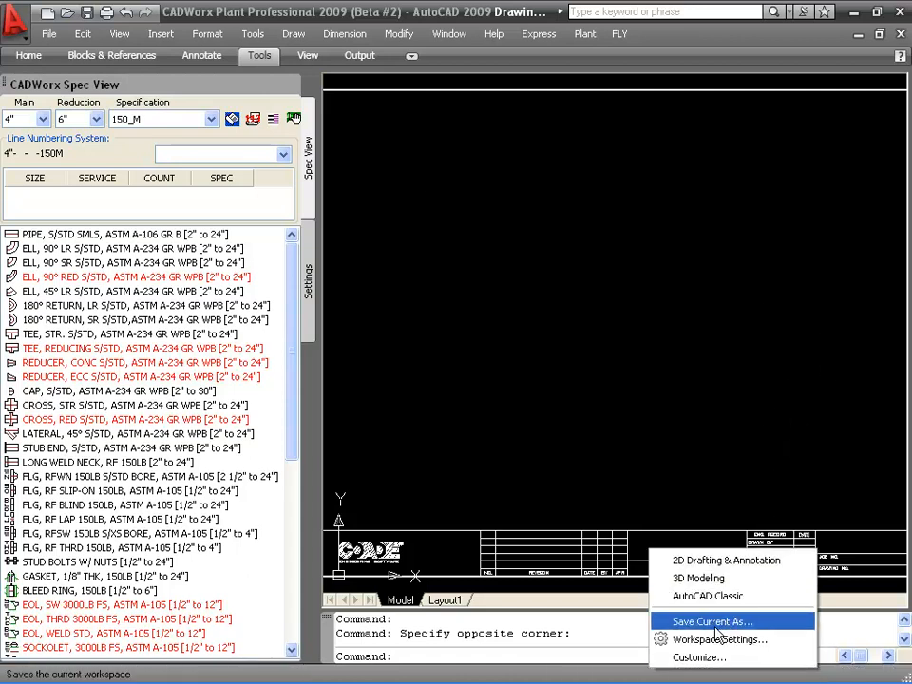
click(613, 331)
click(561, 287)
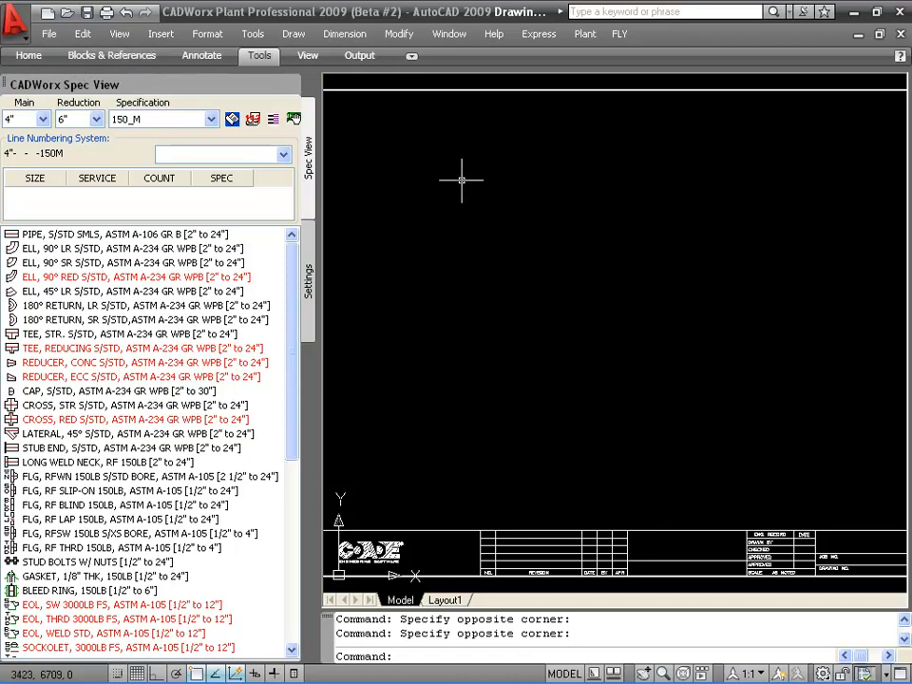
text(workspace)
key(Return)
text(SA)
key(Return)
text(CADWORX )
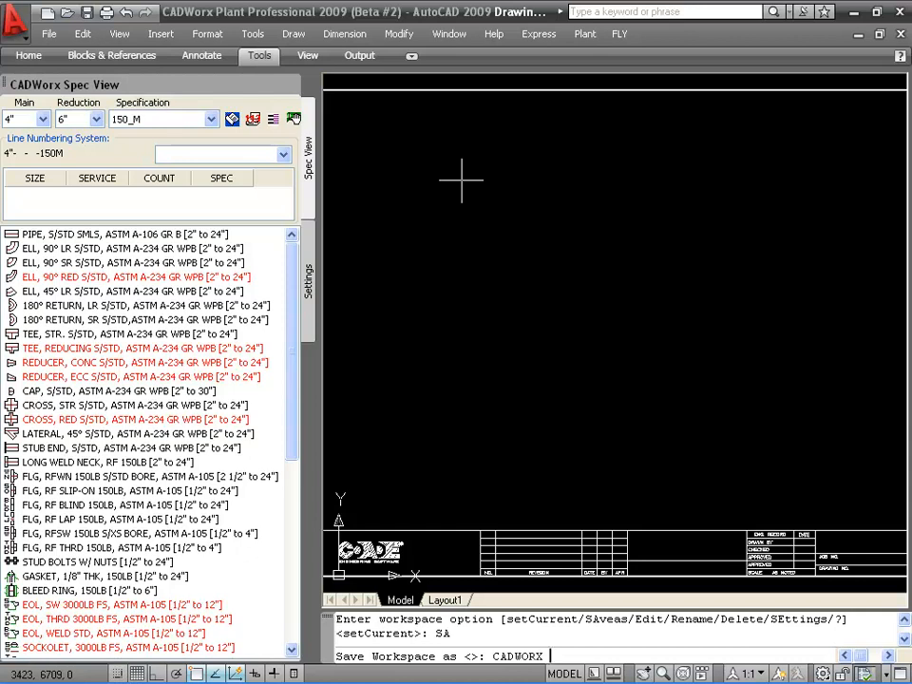
text(SPECVIEW)
key(Return)
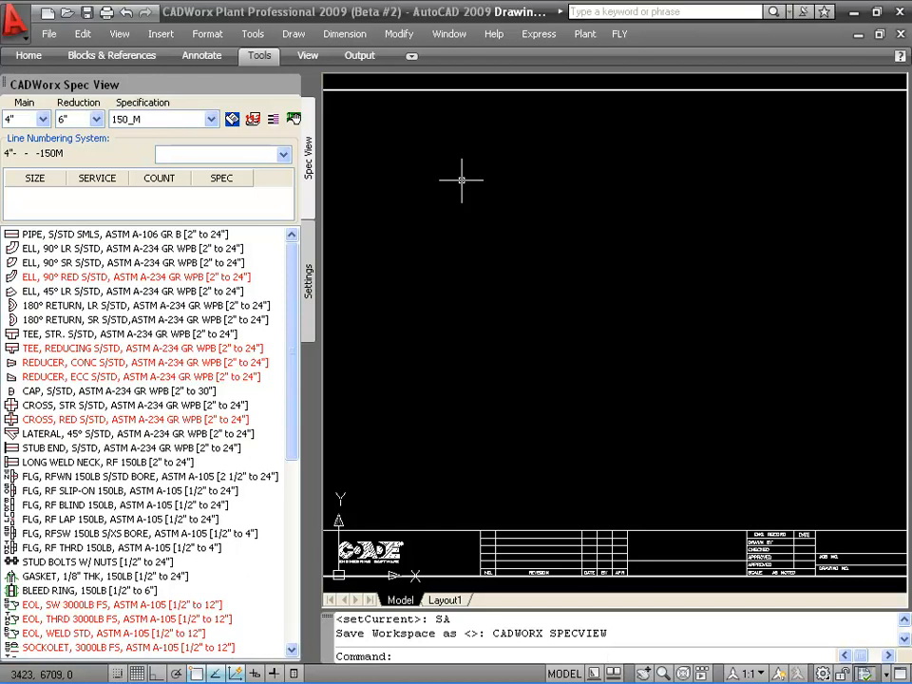
Check the workspace list for the new CADWORX SPECVIEW entry.
click(823, 671)
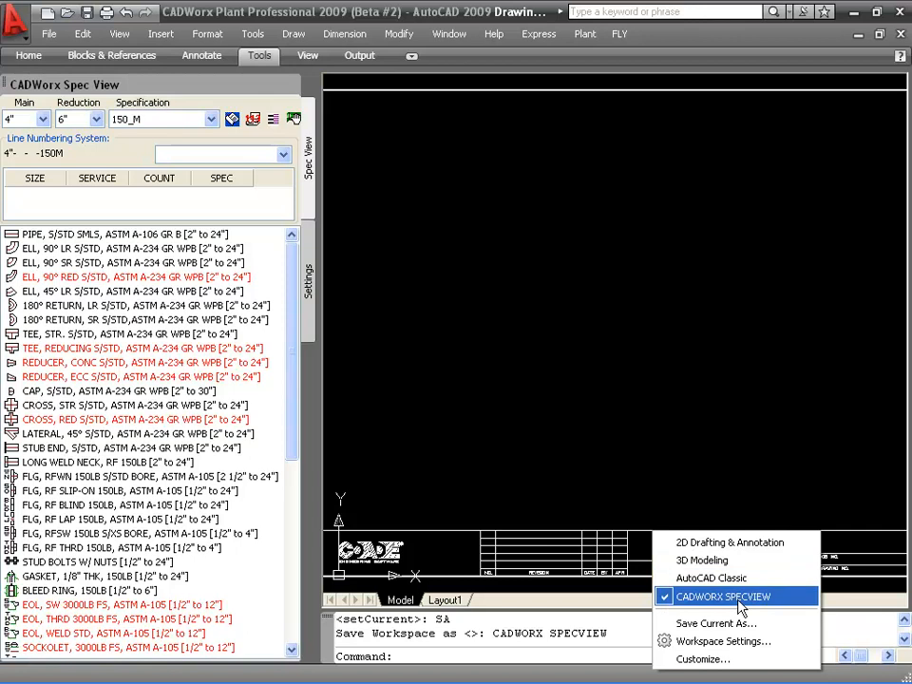
click(647, 397)
click(588, 346)
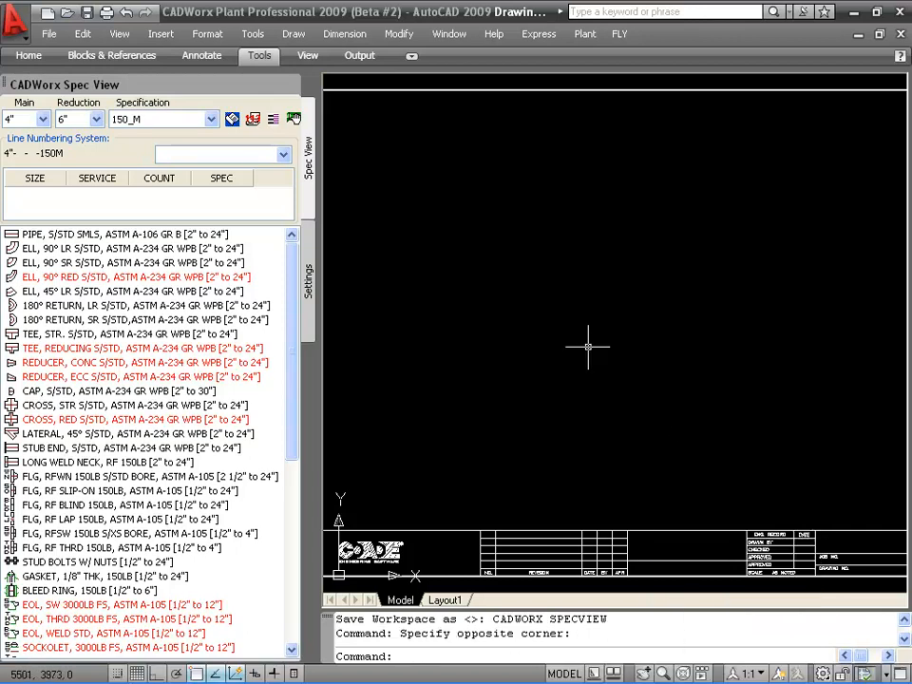
Save the drawing as Lesson_One.dwg in the Lessons folder under CADWorx_Video_Training on Local Disk C.
click(49, 35)
click(114, 193)
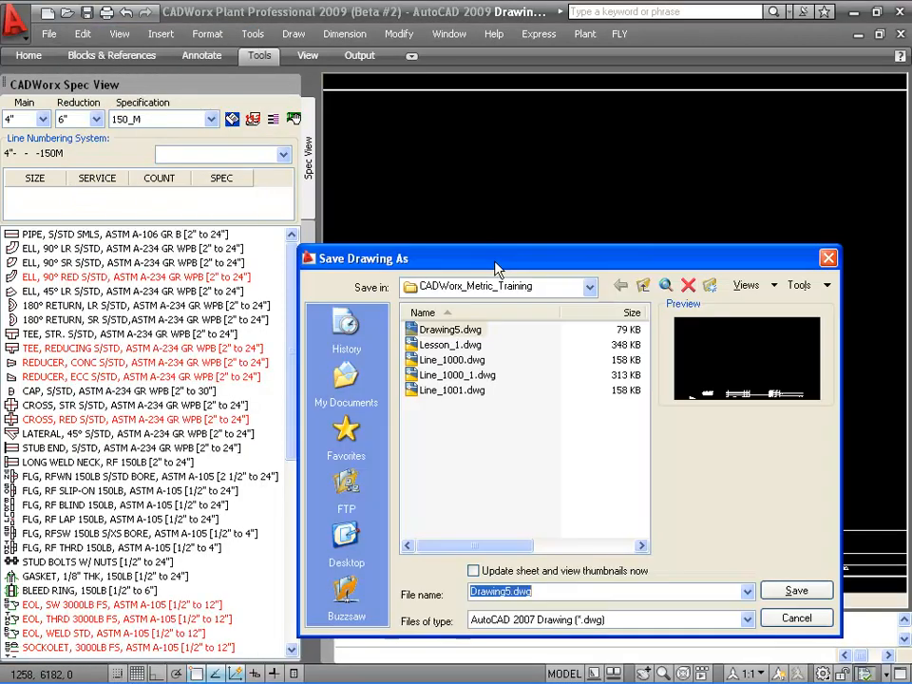
click(465, 287)
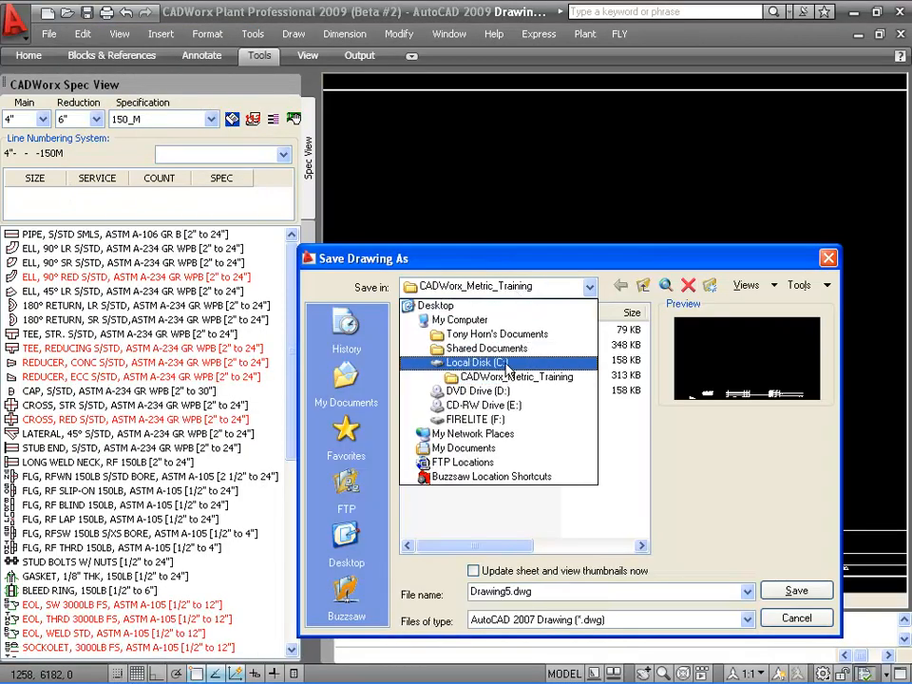
click(506, 366)
drag(643, 331, 644, 395)
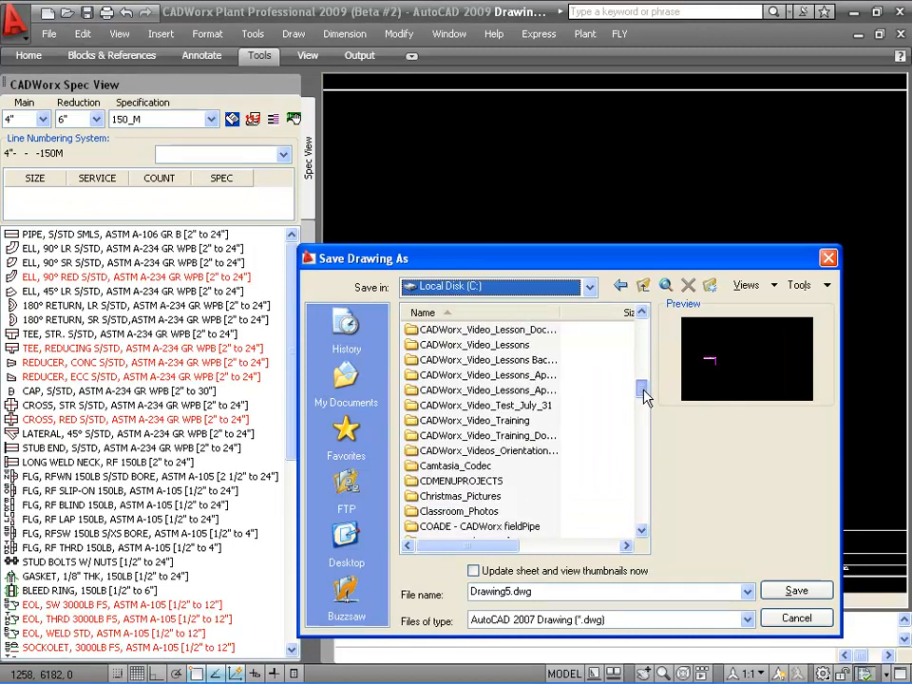
double_click(452, 422)
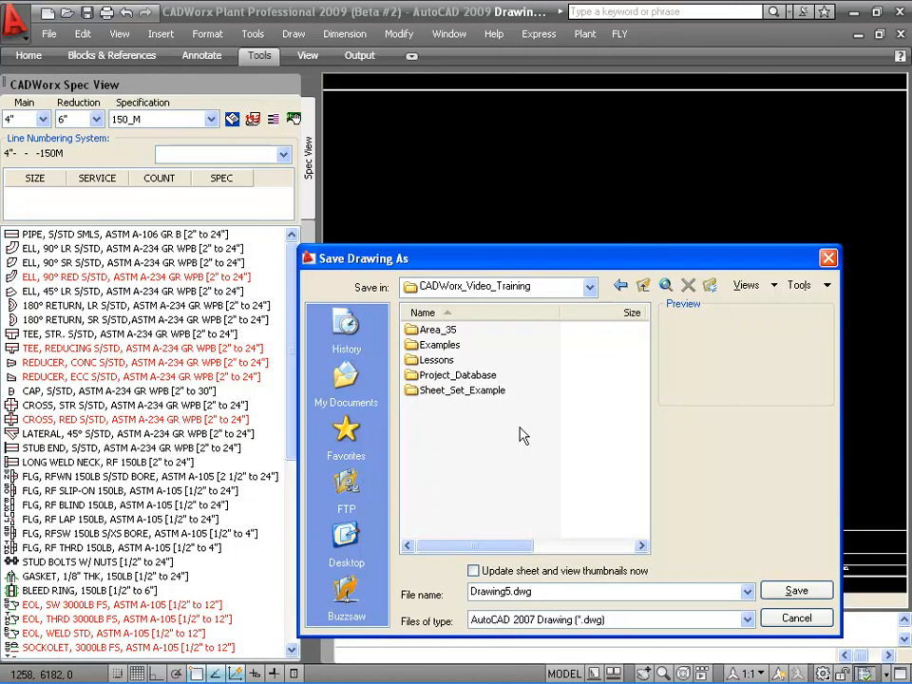
double_click(417, 360)
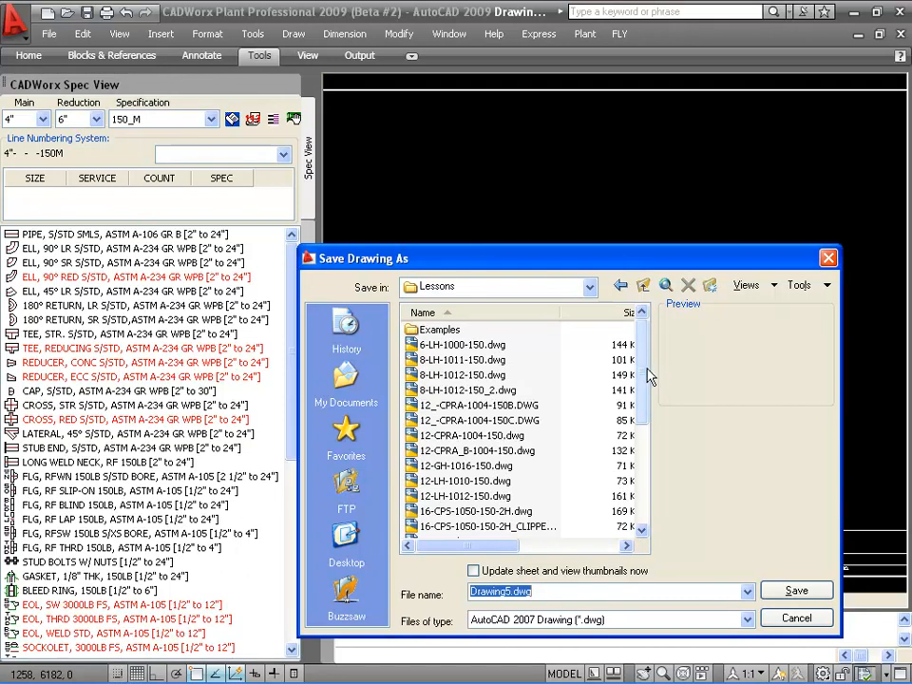
drag(645, 366, 649, 443)
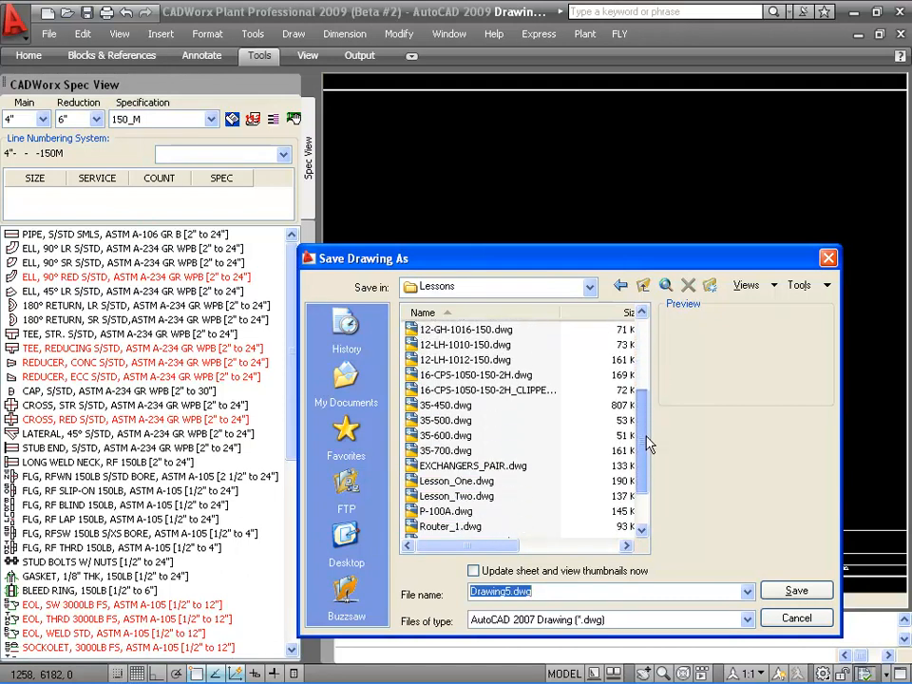
click(450, 481)
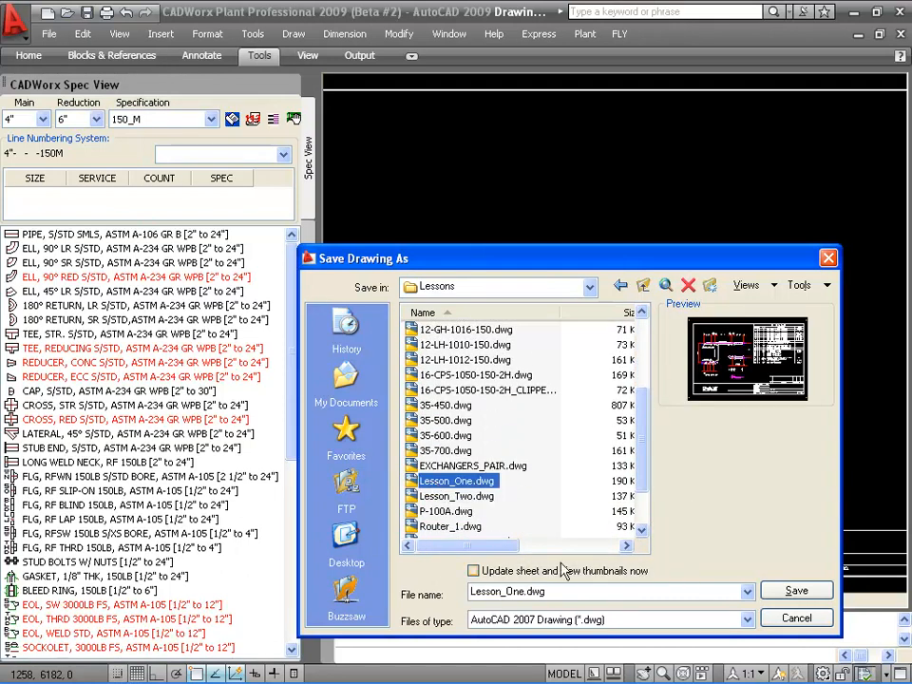